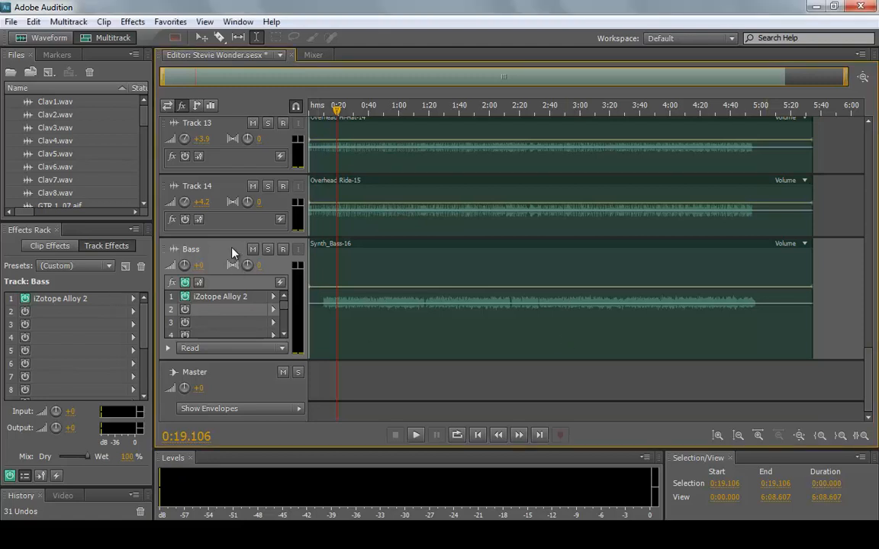
# - Insert the stereo VST effect FabFilter Pro-Q in slot 2 of the Bass track and move its window clear of the track controls
pyautogui.click(273, 310)
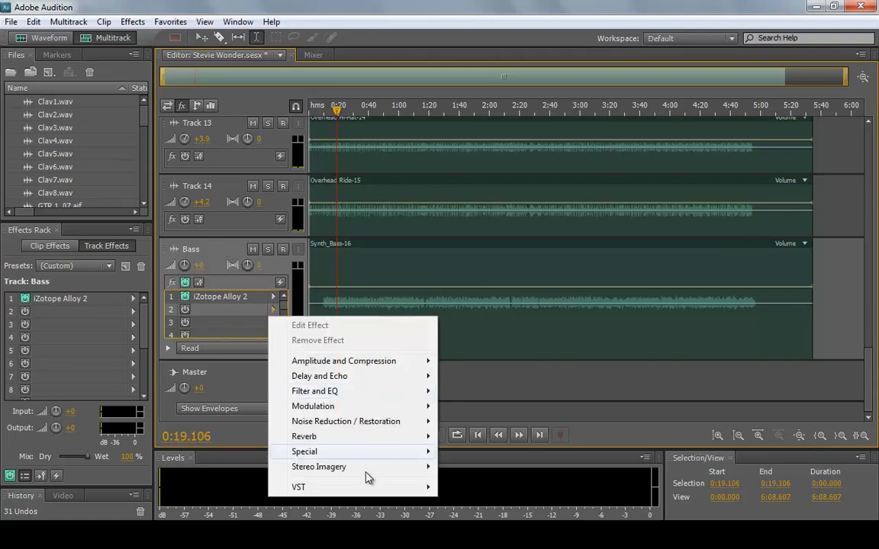
pyautogui.moveTo(366, 486)
pyautogui.moveTo(488, 501)
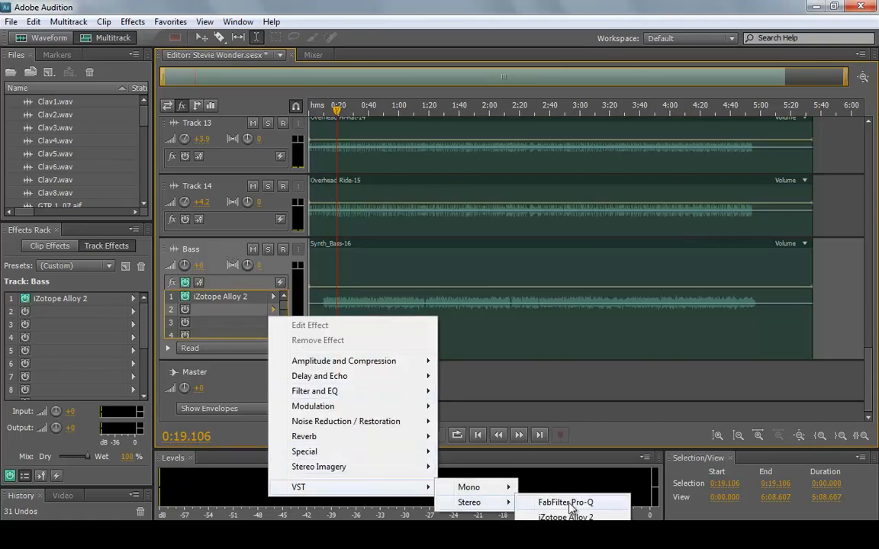
pyautogui.click(568, 502)
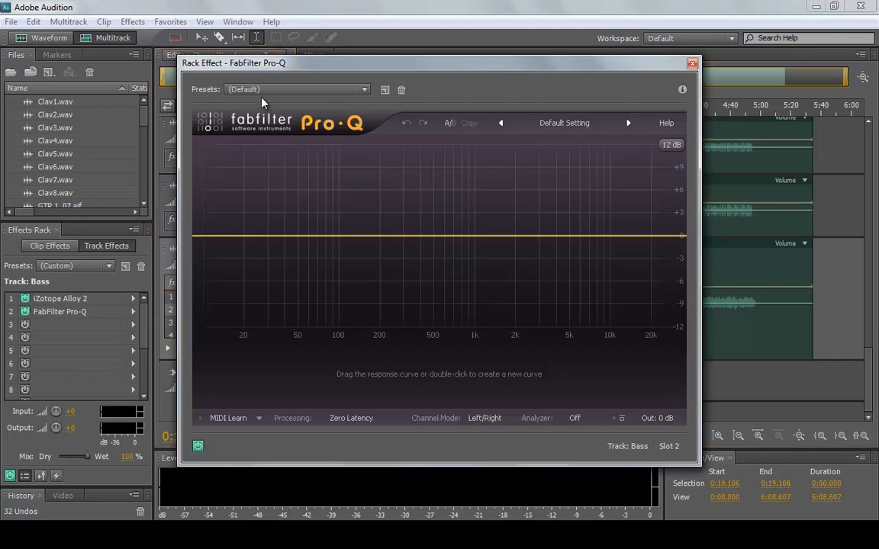
pyautogui.moveTo(326, 70); pyautogui.dragTo(437, 73)
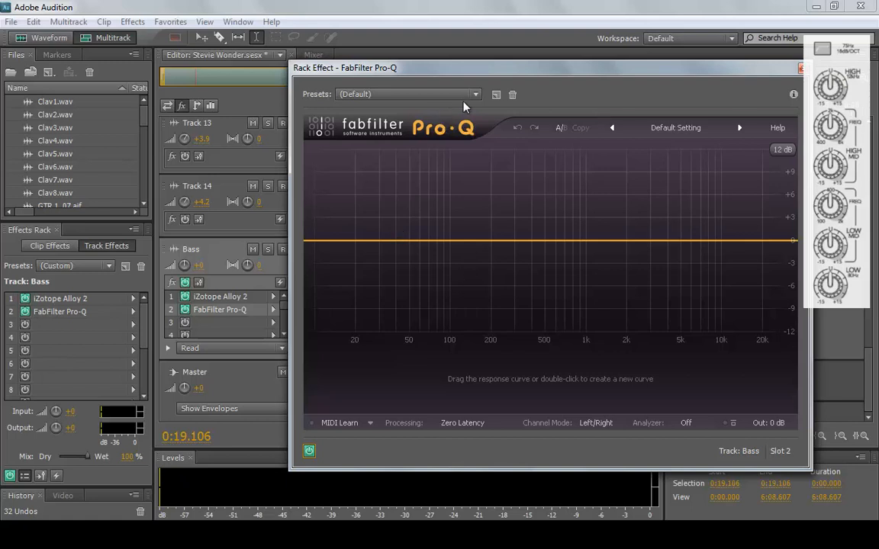
# - Add a first EQ band at about 32 Hz and make it a Low Cut filter, keeping the 24 dB/oct slope
pyautogui.doubleClick(383, 245)
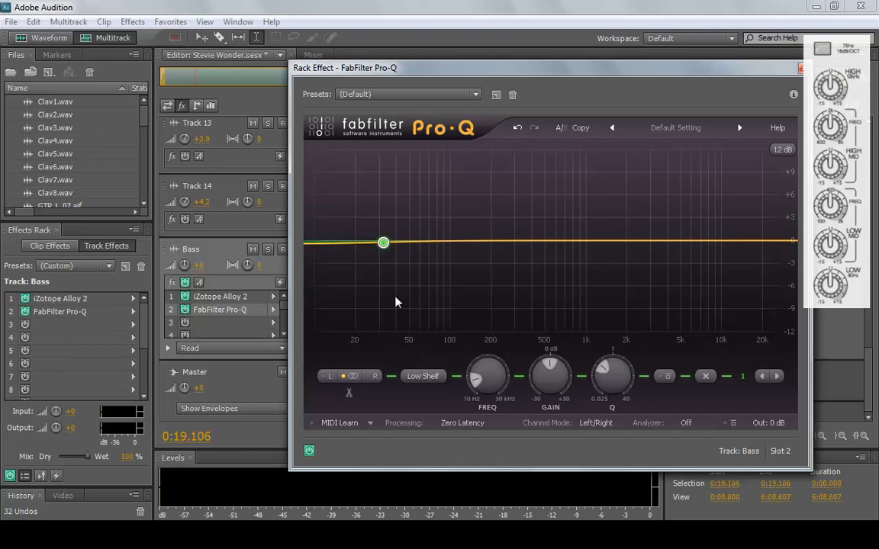
pyautogui.moveTo(384, 245)
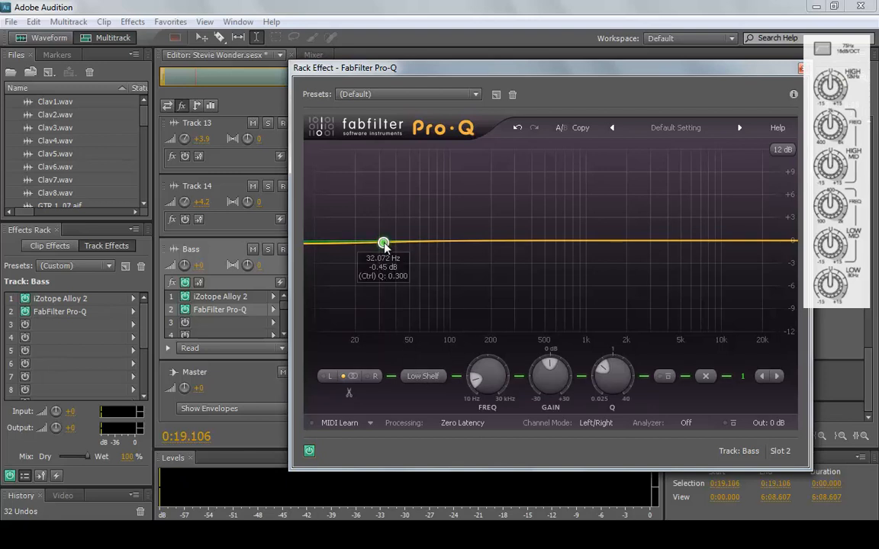
pyautogui.click(421, 377)
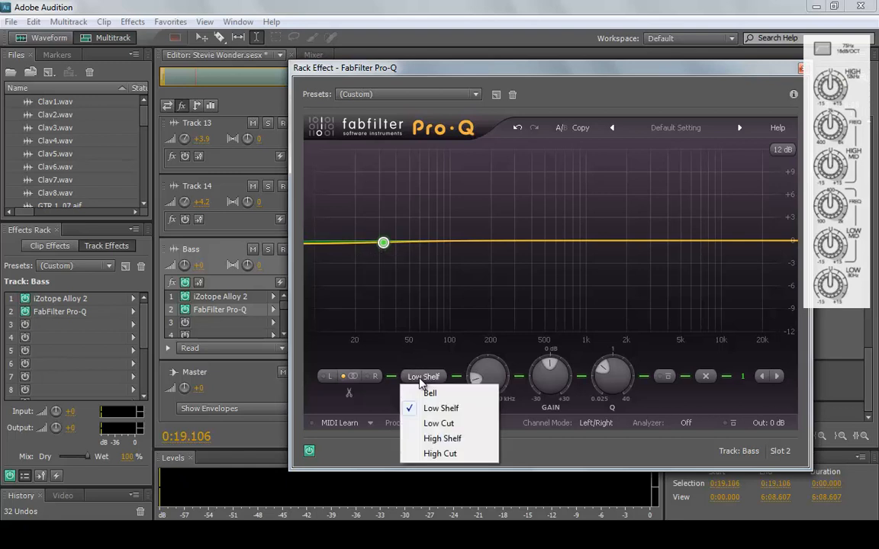
pyautogui.click(444, 425)
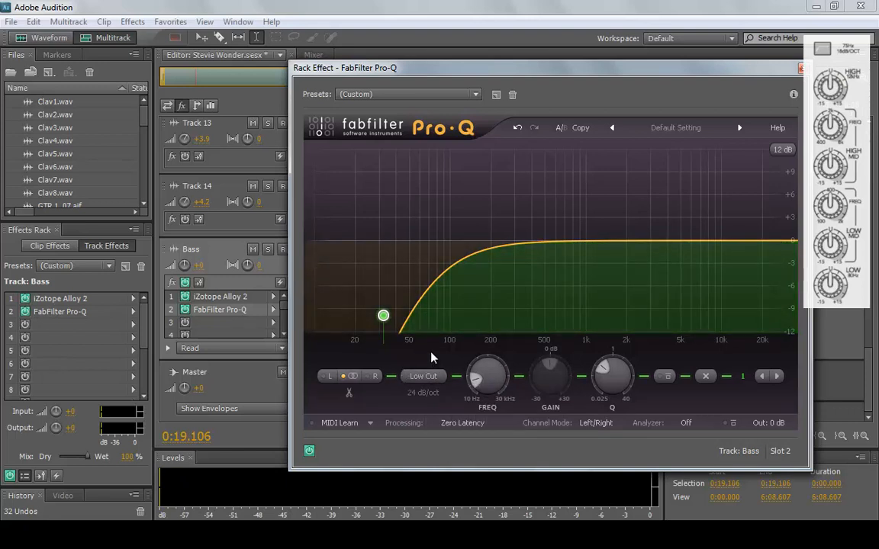
pyautogui.click(422, 394)
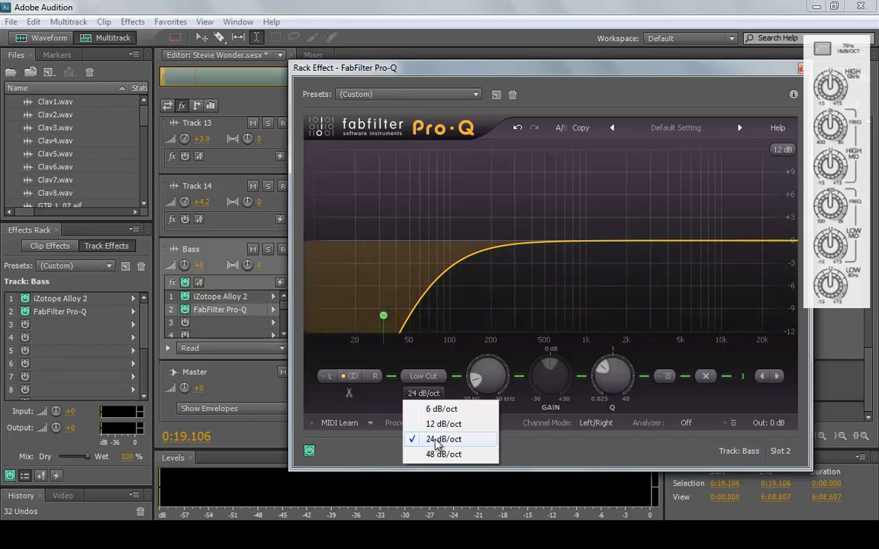
pyautogui.click(389, 405)
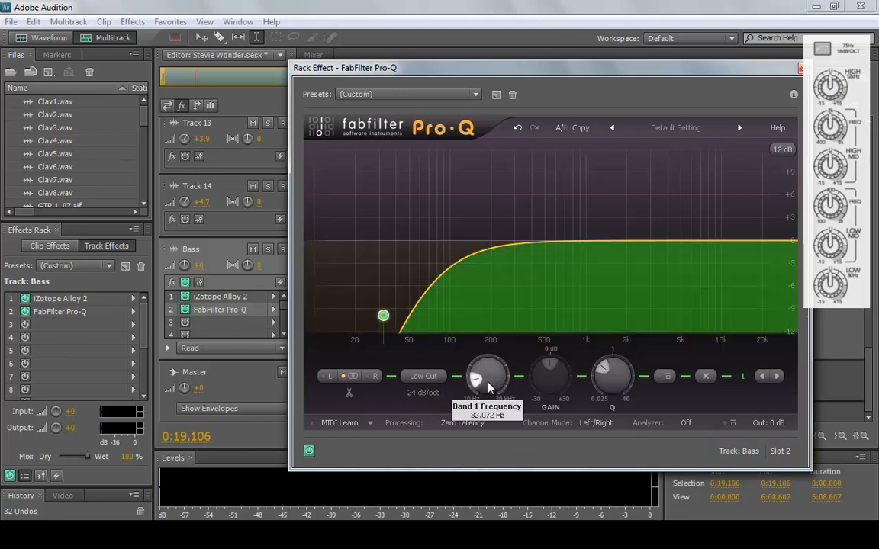
# - Set the frequency of the Low Cut band to 75 Hz, leaving its Q as it is
pyautogui.doubleClick(474, 386)
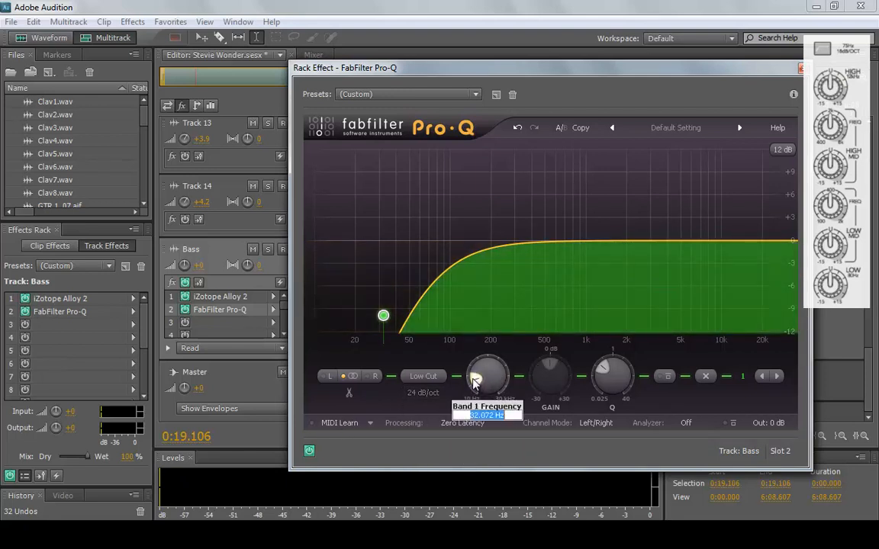
pyautogui.press('Escape')
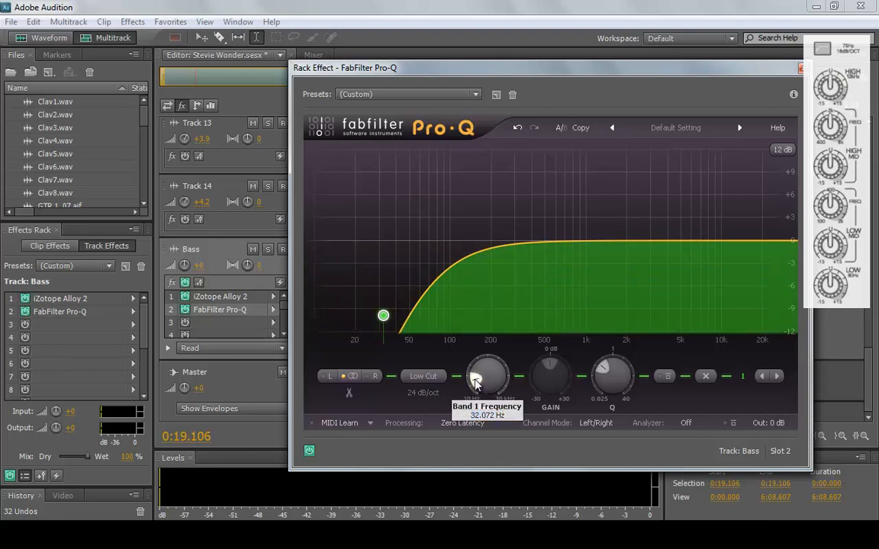
pyautogui.doubleClick(474, 381)
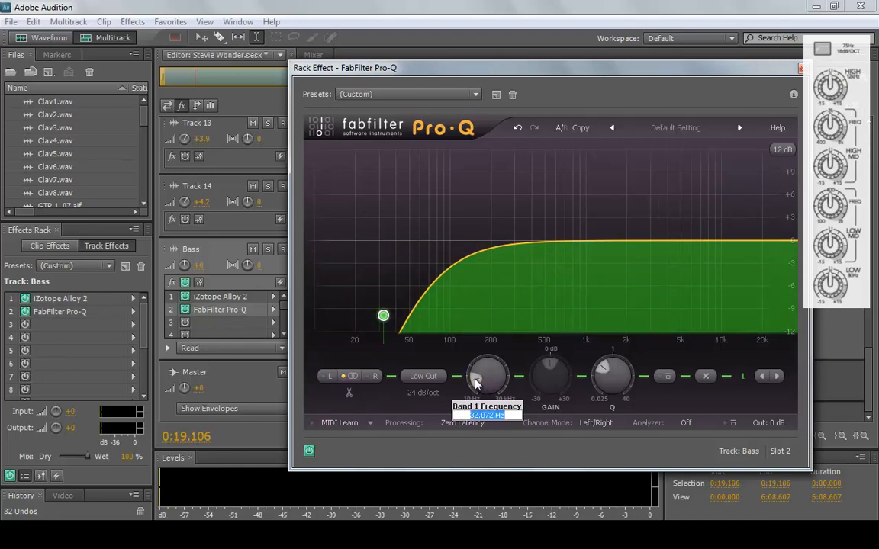
pyautogui.write('75')
pyautogui.press('Return')
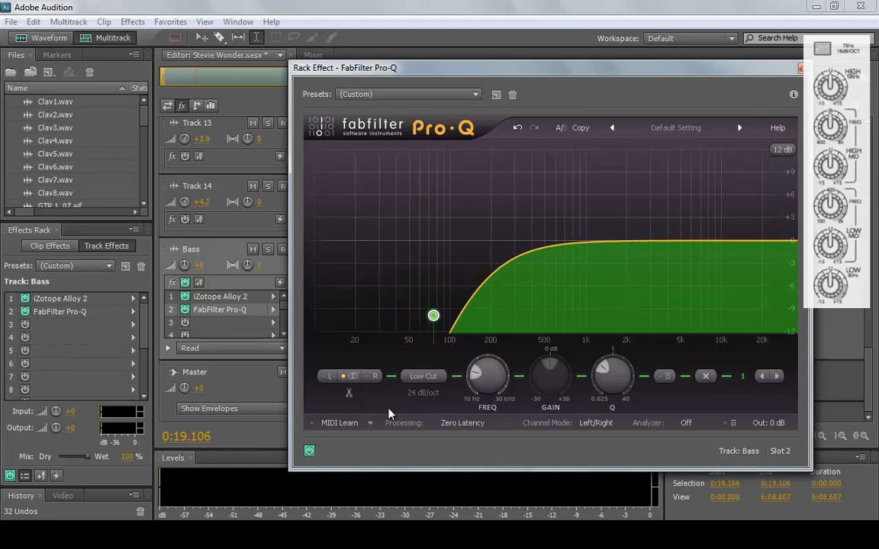
pyautogui.doubleClick(605, 371)
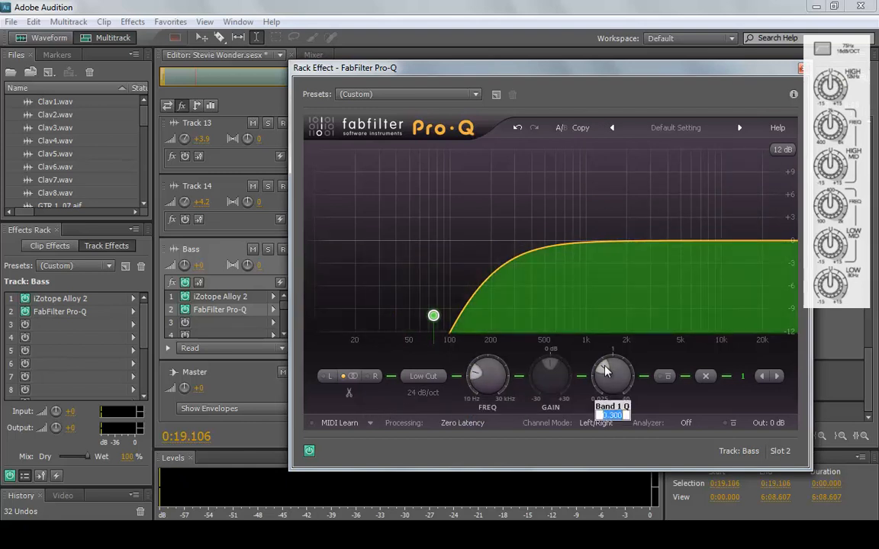
pyautogui.click(448, 409)
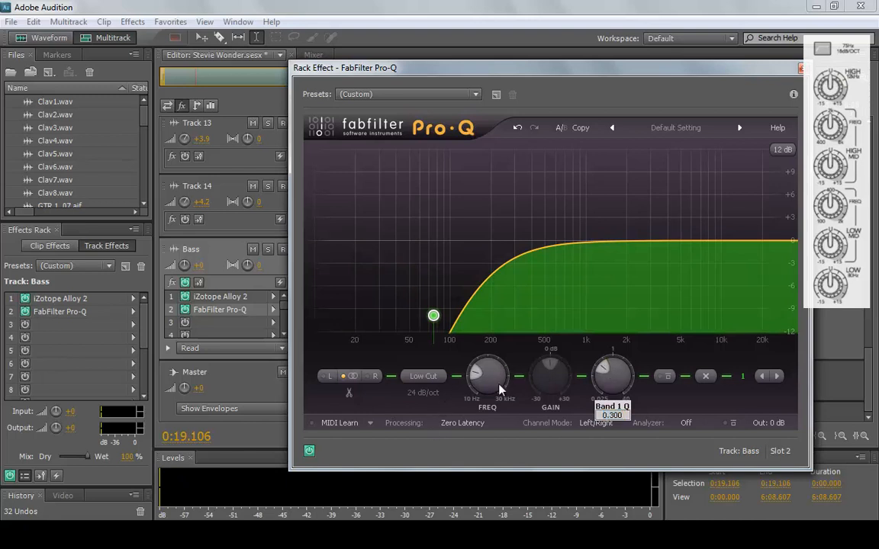
# - Add a second EQ band on the curve at about 280 Hz and change its shape to Low Shelf
pyautogui.click(510, 261)
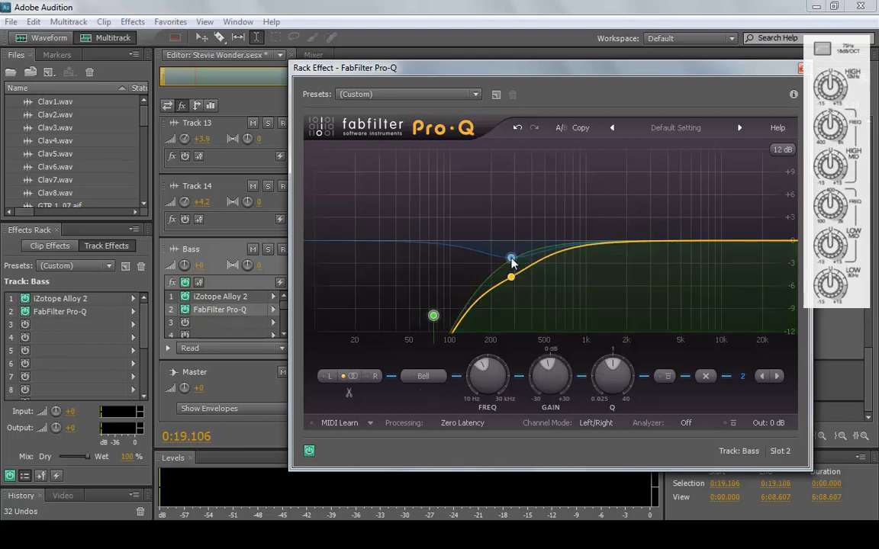
pyautogui.click(424, 377)
pyautogui.click(442, 410)
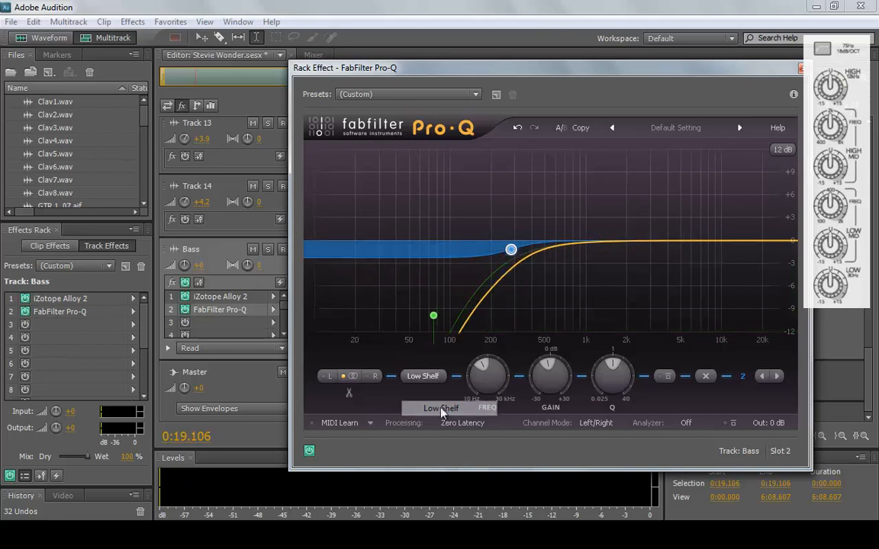
# - Set the Low Shelf band's frequency to 80 Hz and its gain to 0 dB
pyautogui.moveTo(483, 369)
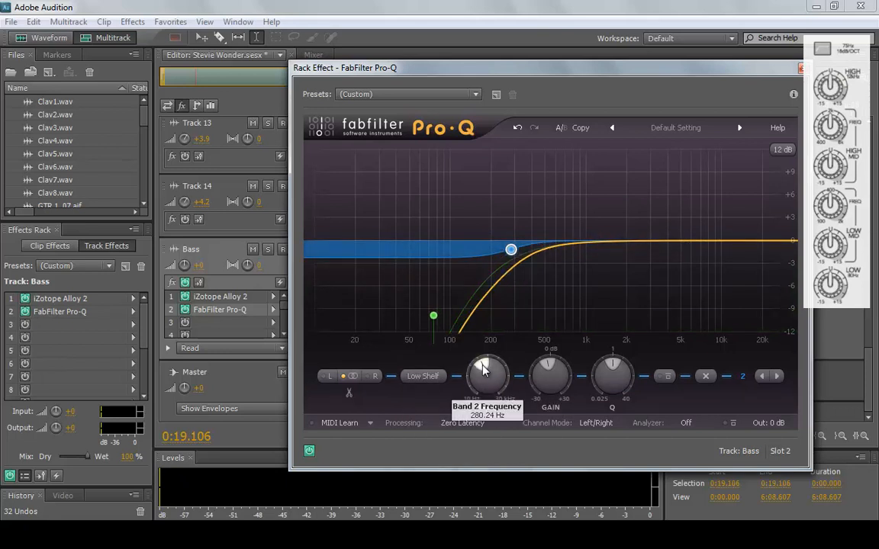
pyautogui.doubleClick(483, 369)
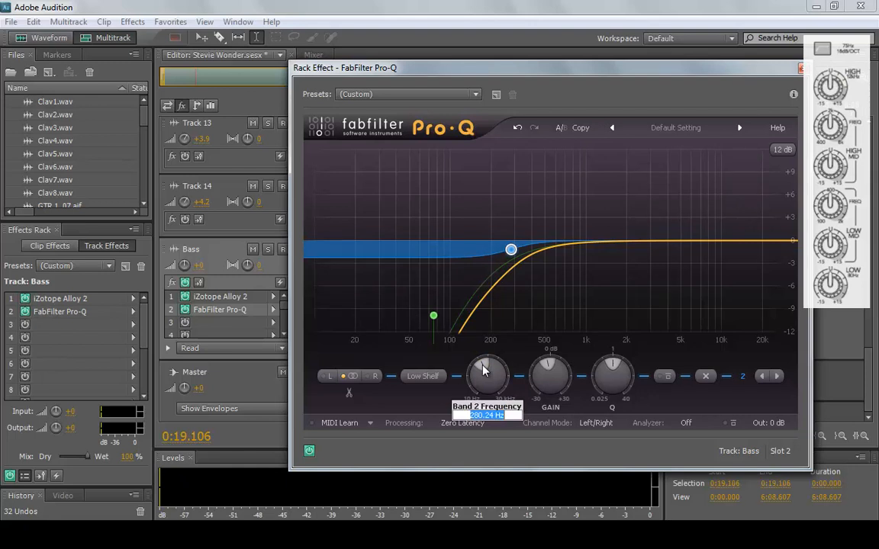
pyautogui.doubleClick(487, 416)
pyautogui.write('80')
pyautogui.press('Return')
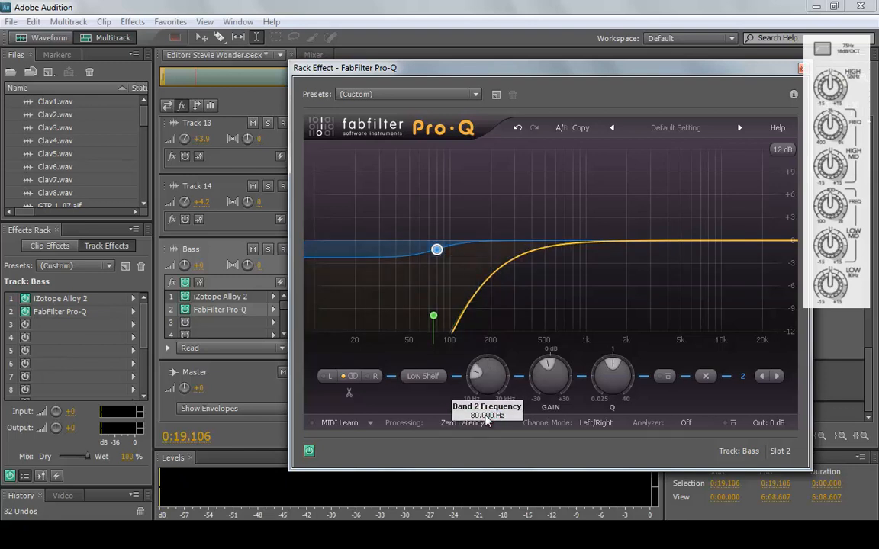
pyautogui.doubleClick(552, 371)
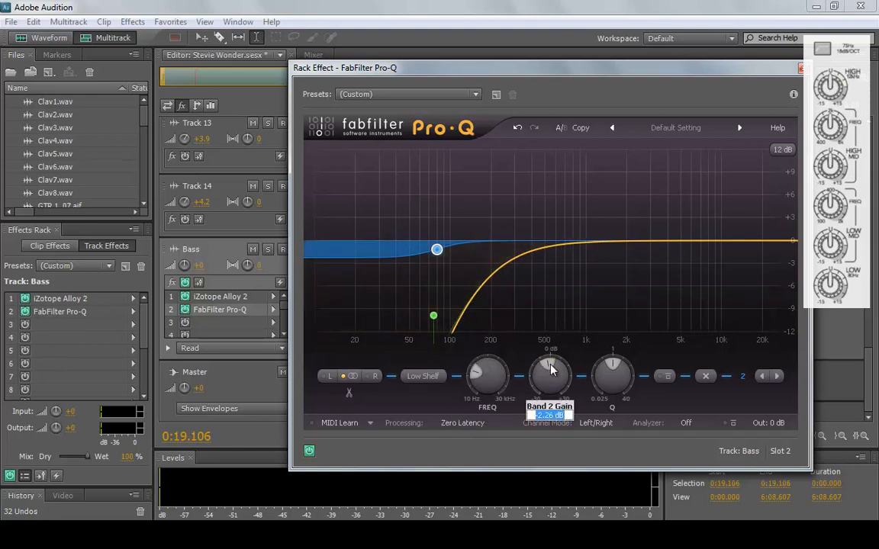
pyautogui.write('0')
pyautogui.press('Return')
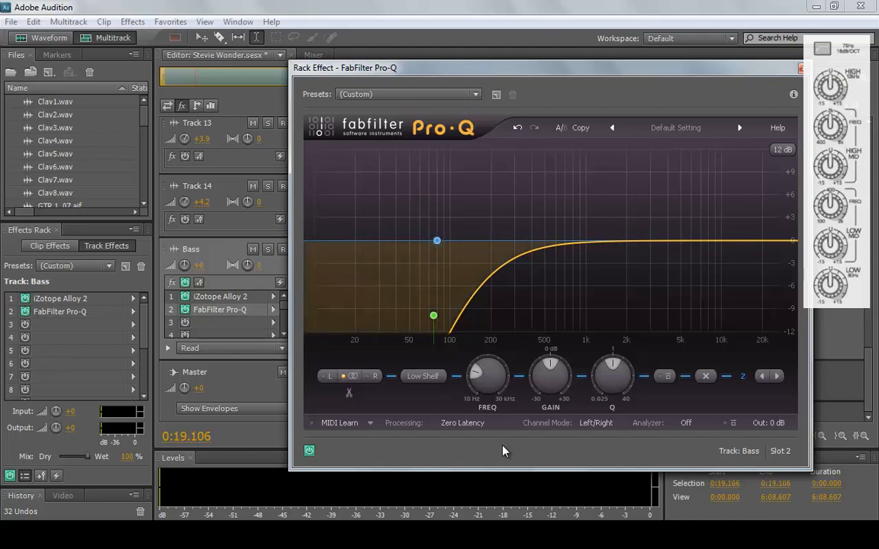
# - Add a third EQ band with the Bell shape and set it to 100 Hz with 0 dB gain
pyautogui.doubleClick(518, 257)
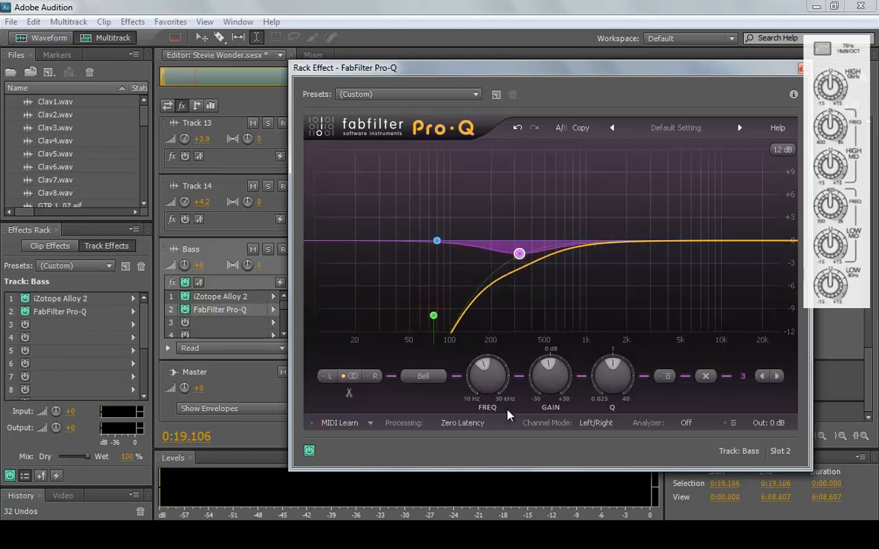
pyautogui.doubleClick(488, 369)
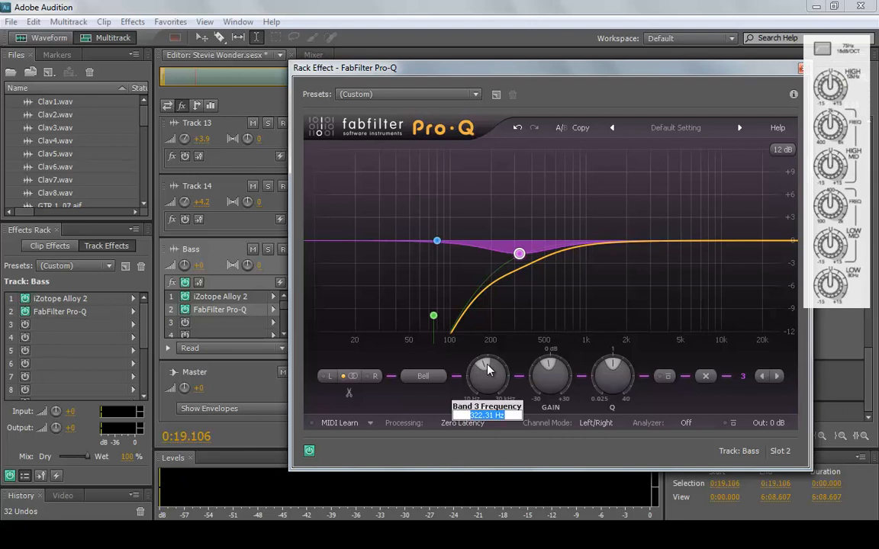
pyautogui.write('100')
pyautogui.press('Return')
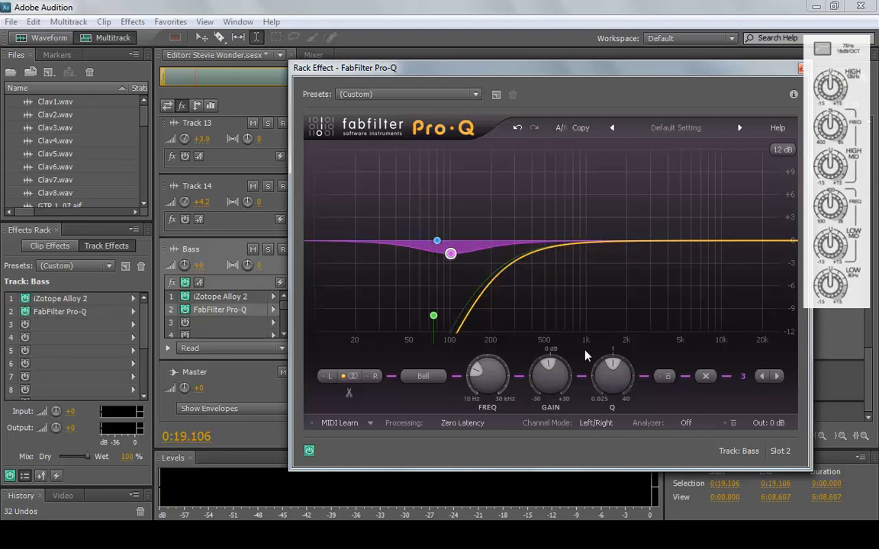
pyautogui.doubleClick(551, 369)
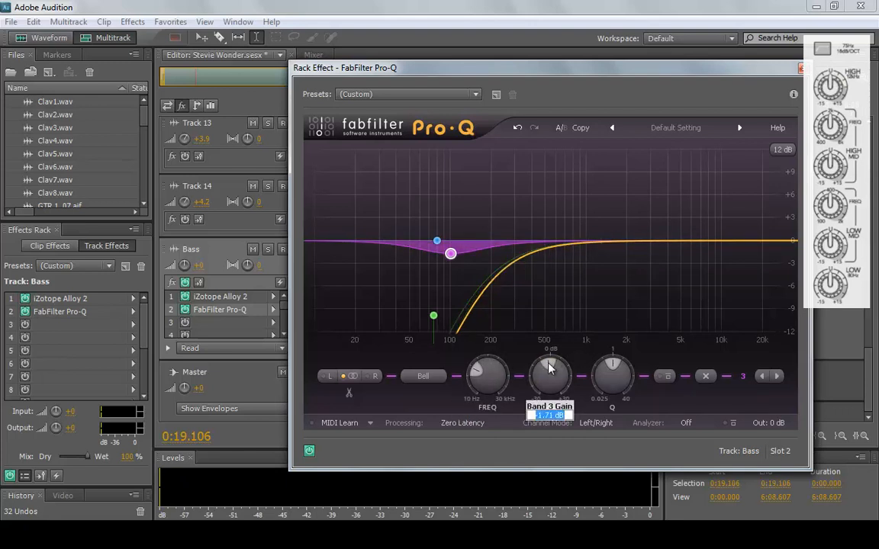
pyautogui.write('0')
pyautogui.press('Return')
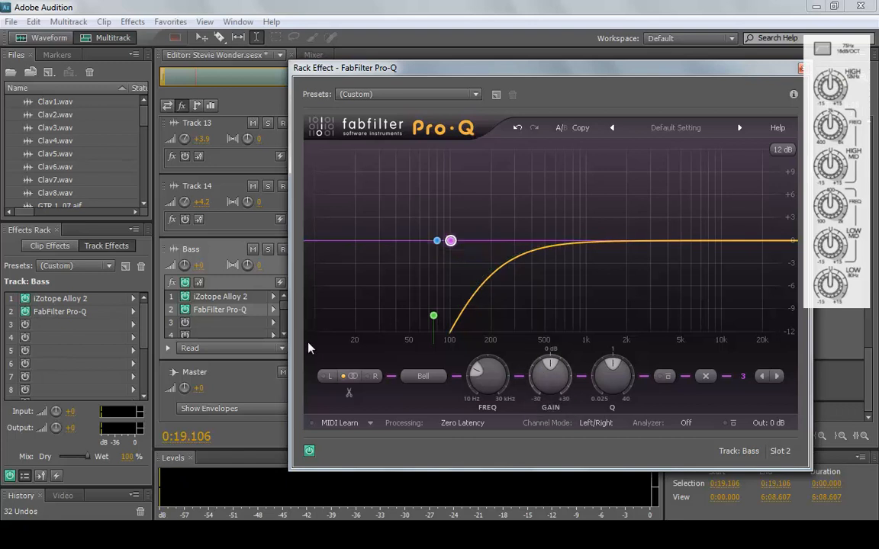
pyautogui.click(434, 377)
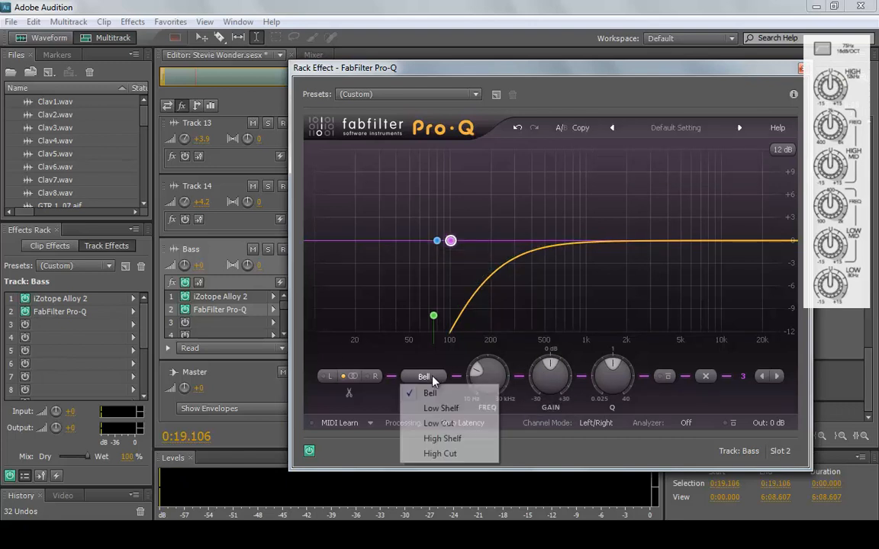
pyautogui.click(370, 409)
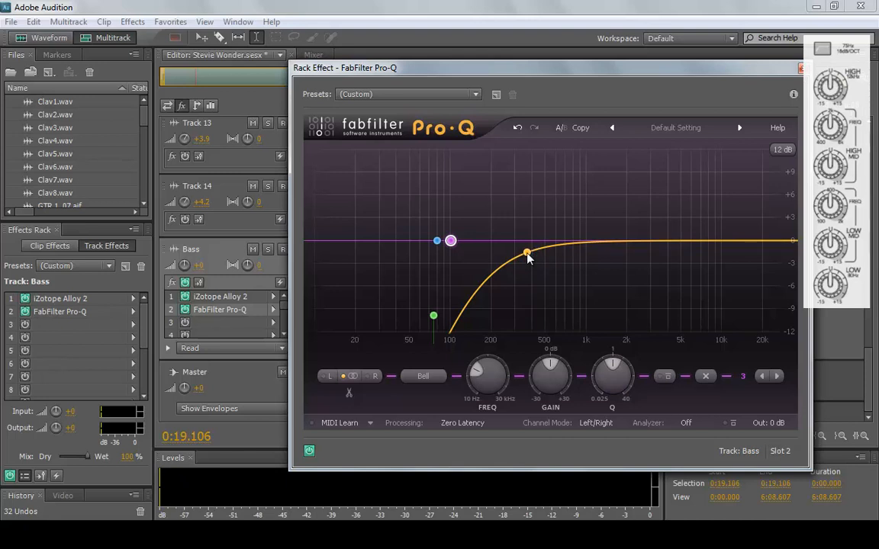
# - Add a fourth EQ band with the Bell shape and set it to 400 Hz with 0 dB gain
pyautogui.click(526, 253)
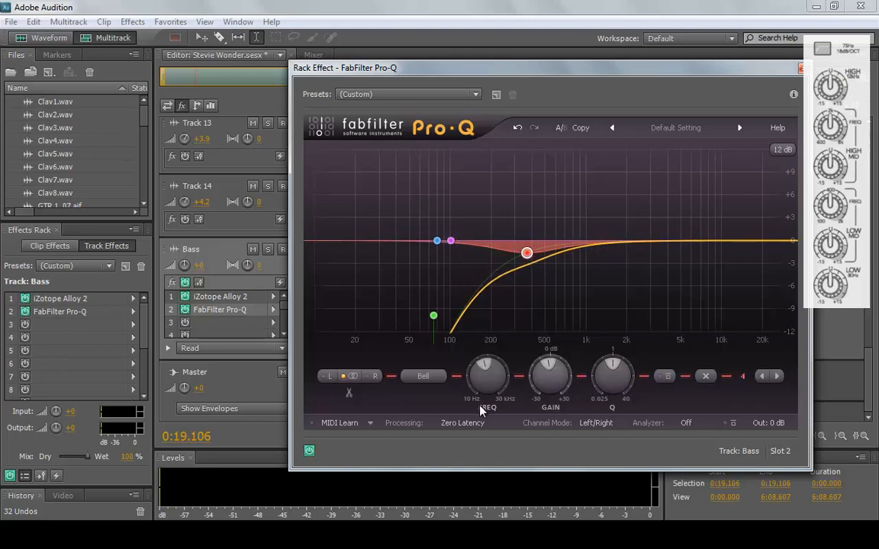
pyautogui.doubleClick(483, 372)
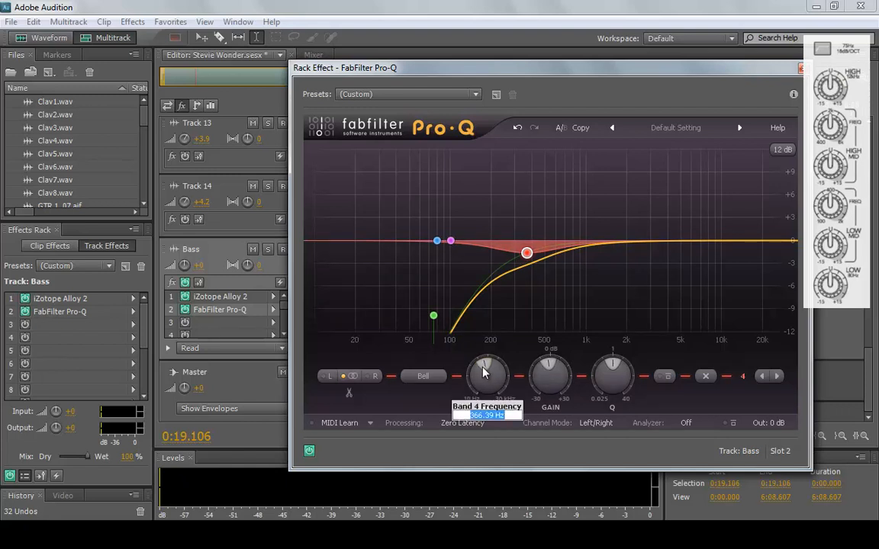
pyautogui.write('400')
pyautogui.press('Return')
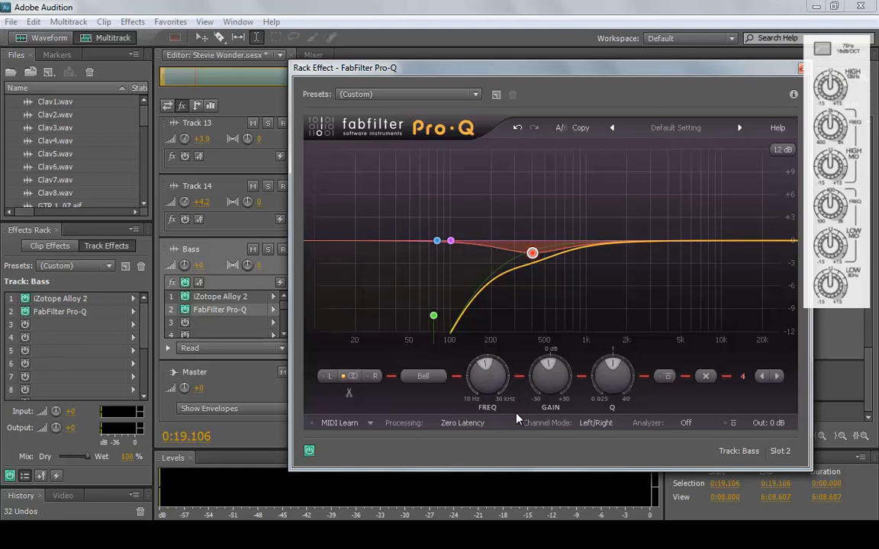
pyautogui.doubleClick(546, 364)
pyautogui.write('0')
pyautogui.press('Return')
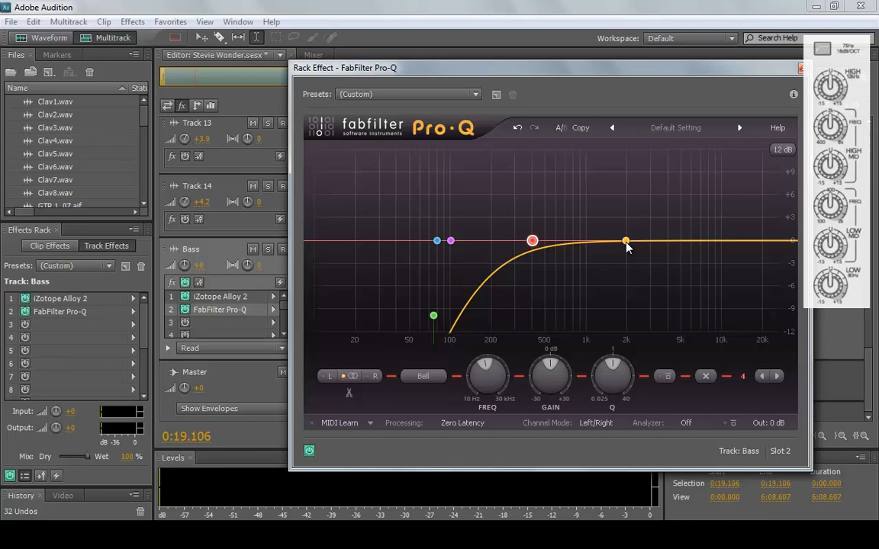
# - Add a fifth EQ band with the High Shelf shape and set it to 12000 Hz with 0 dB gain
pyautogui.doubleClick(626, 241)
pyautogui.click(426, 376)
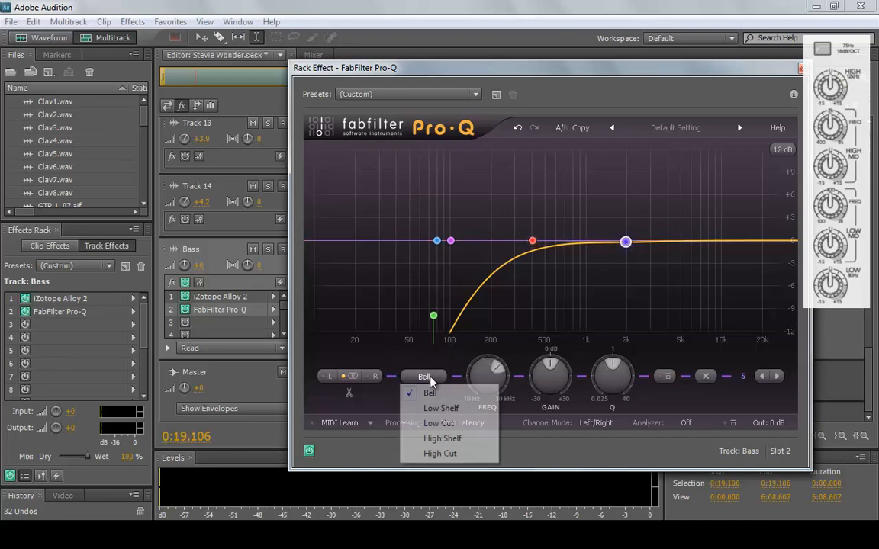
pyautogui.click(450, 439)
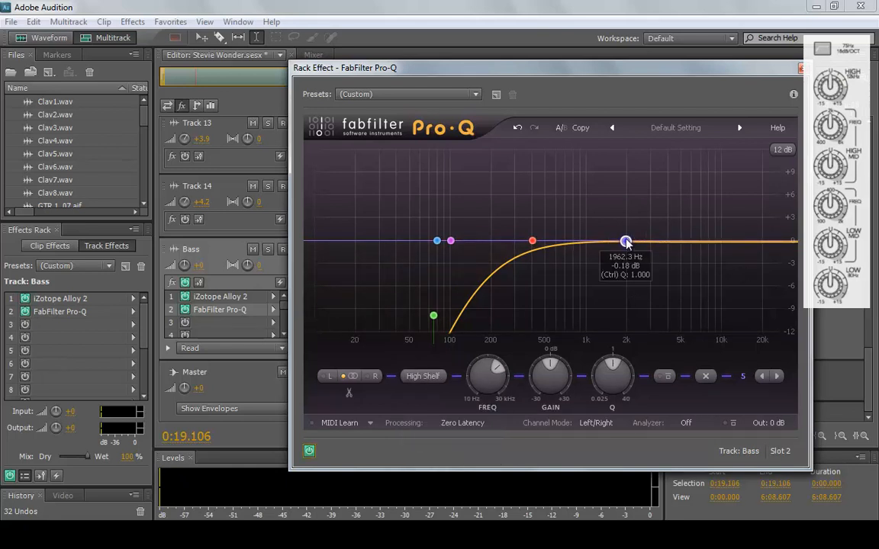
pyautogui.doubleClick(492, 371)
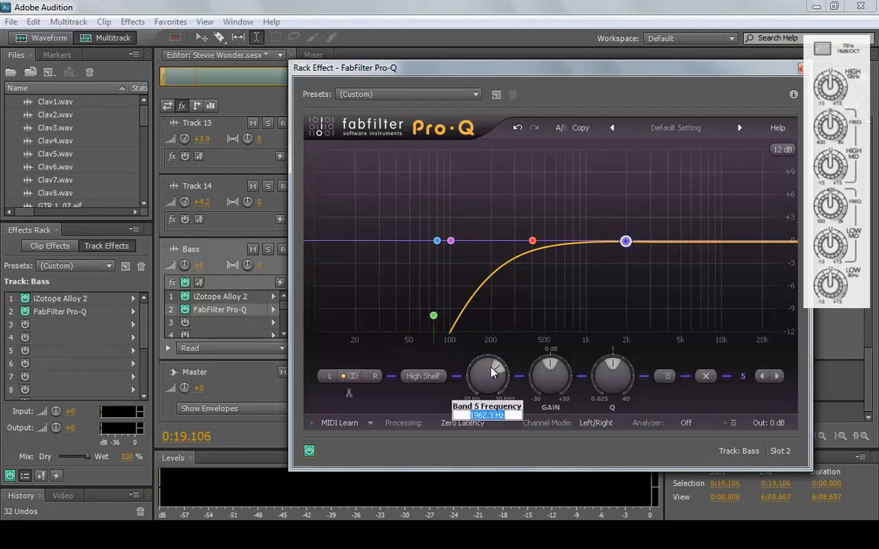
pyautogui.write('12000')
pyautogui.press('Return')
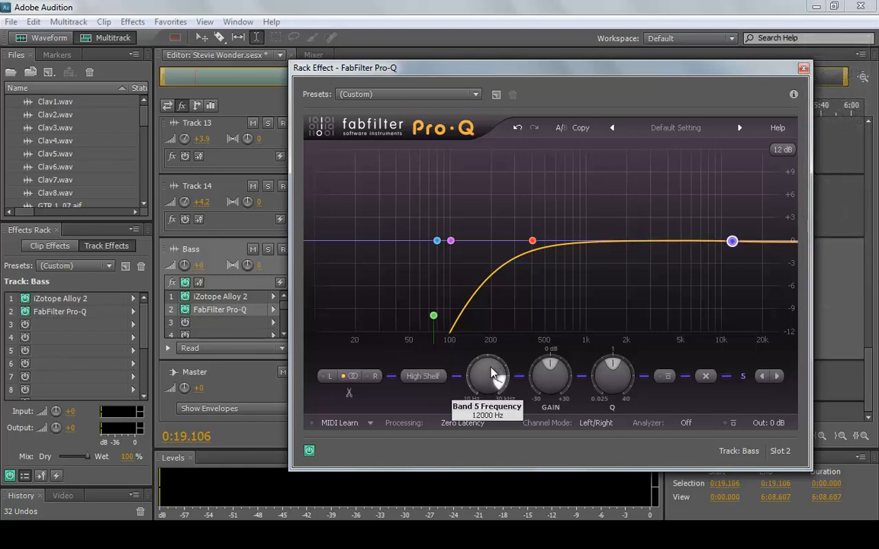
pyautogui.doubleClick(549, 368)
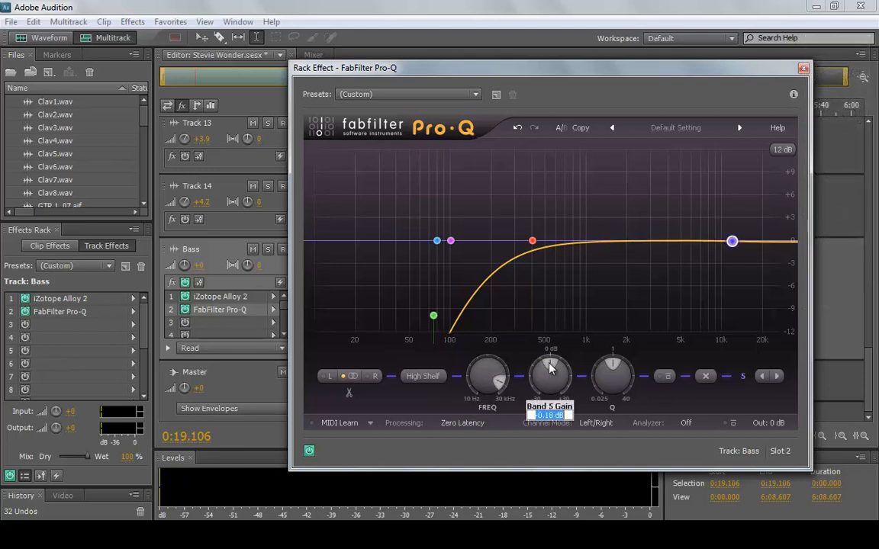
pyautogui.write('0')
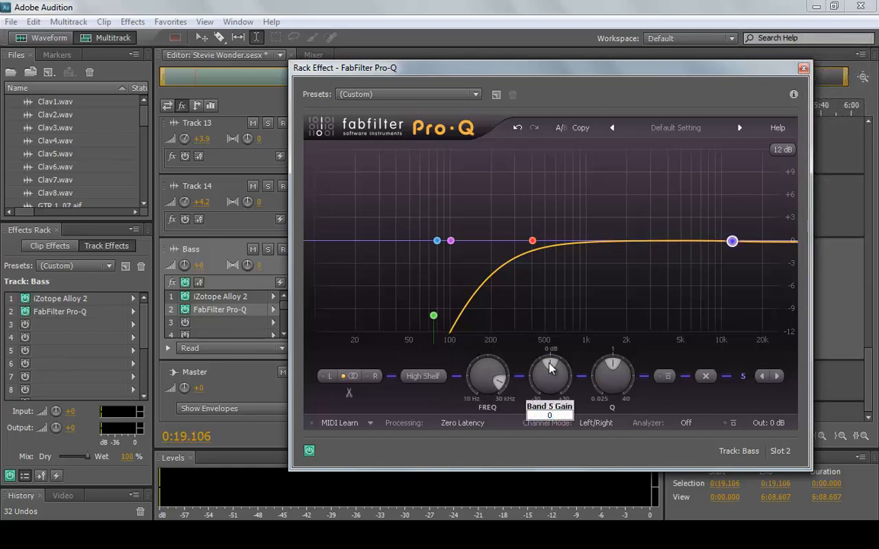
pyautogui.press('Return')
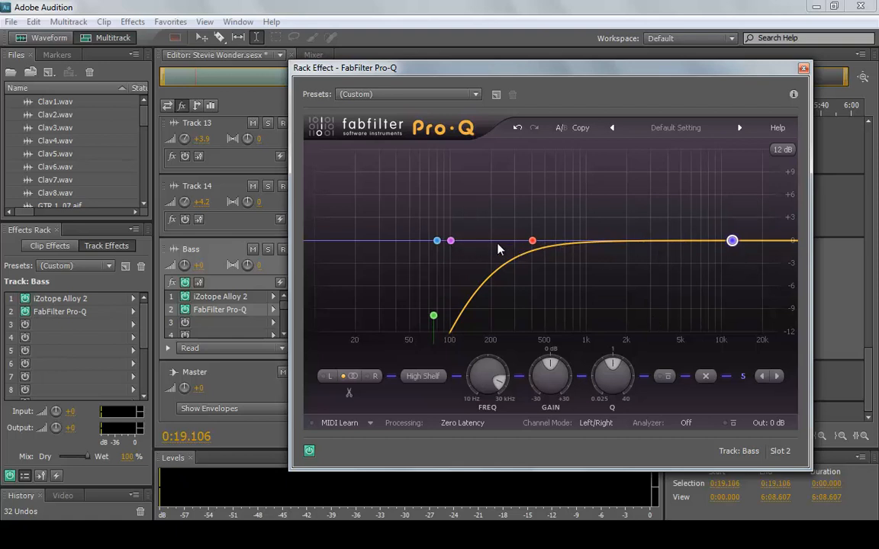
# - Bypass all five EQ bands one by one, from the 12 kHz High Shelf down to the Low Cut
pyautogui.click(532, 242)
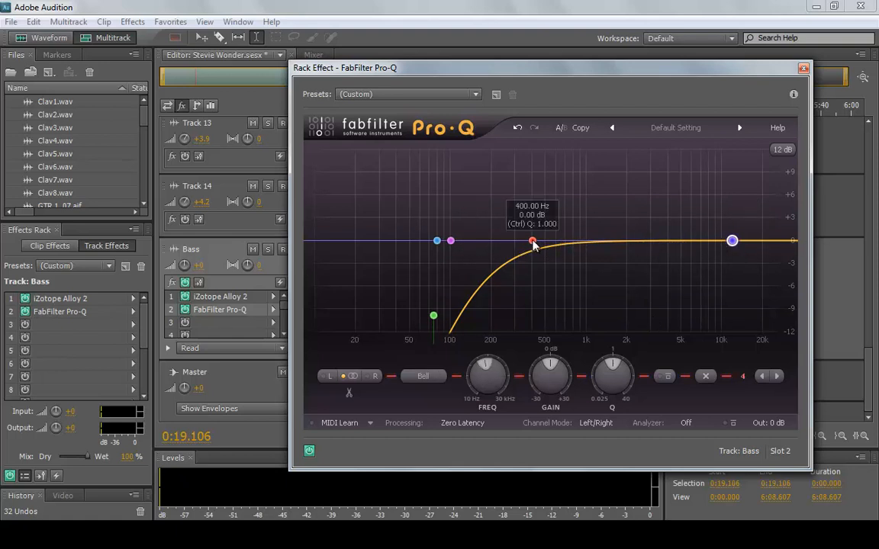
pyautogui.click(731, 243)
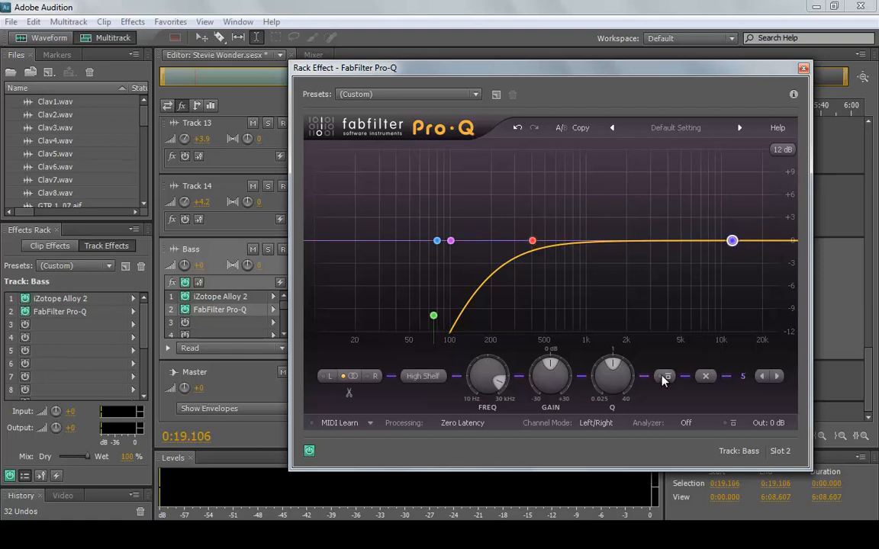
pyautogui.click(666, 376)
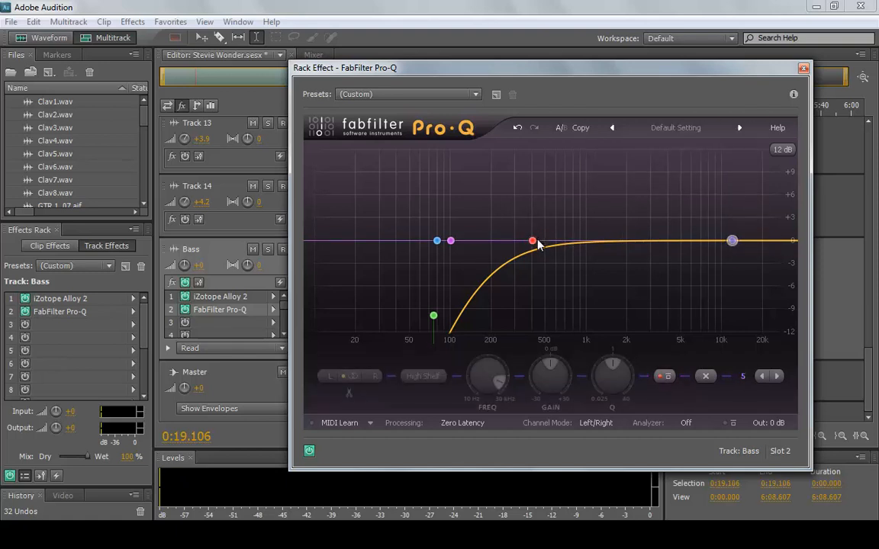
pyautogui.click(532, 242)
pyautogui.click(664, 376)
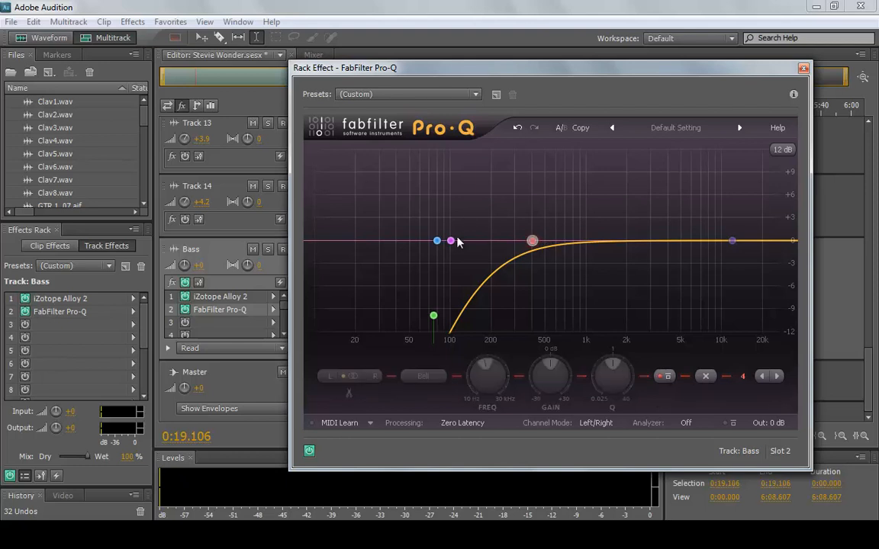
pyautogui.click(451, 241)
pyautogui.click(664, 376)
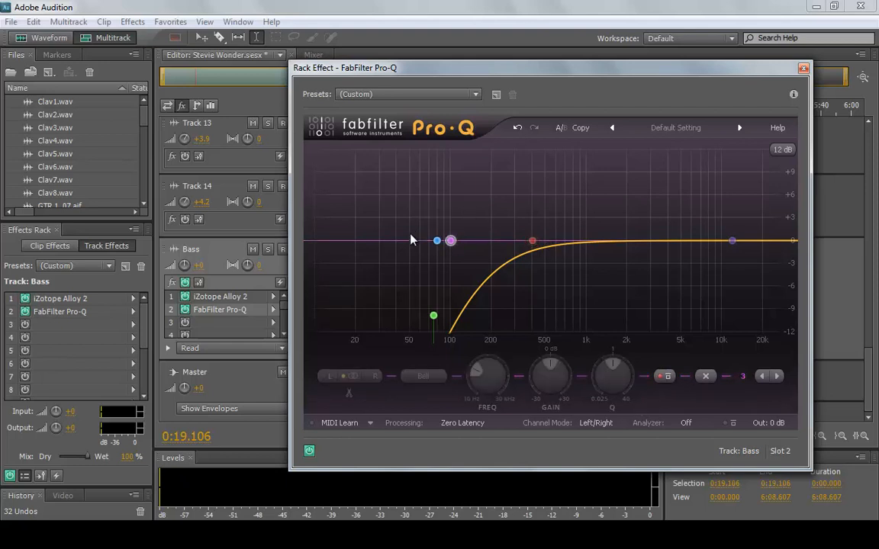
pyautogui.click(436, 241)
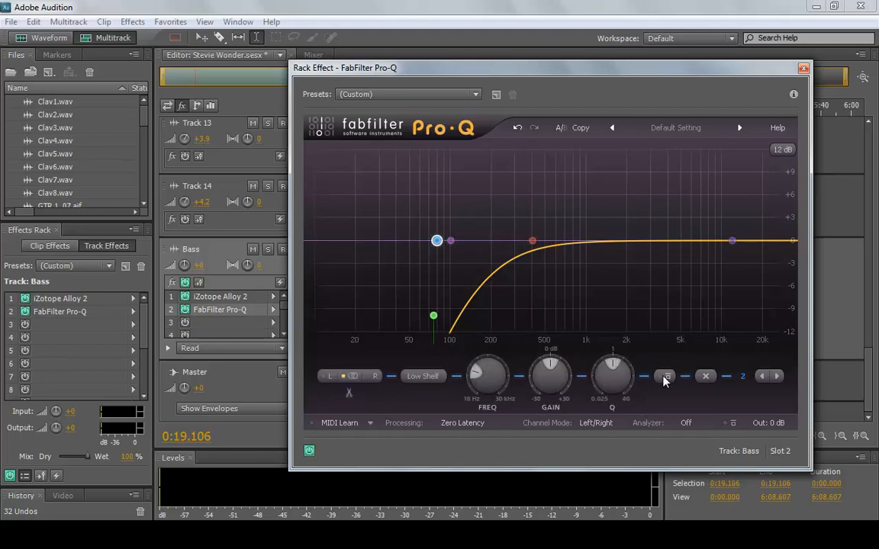
pyautogui.click(664, 376)
pyautogui.click(434, 315)
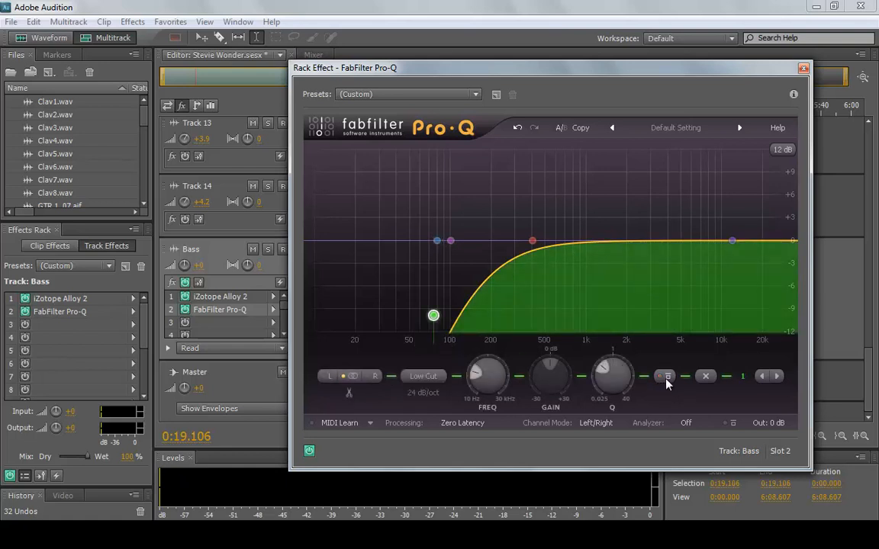
pyautogui.click(666, 376)
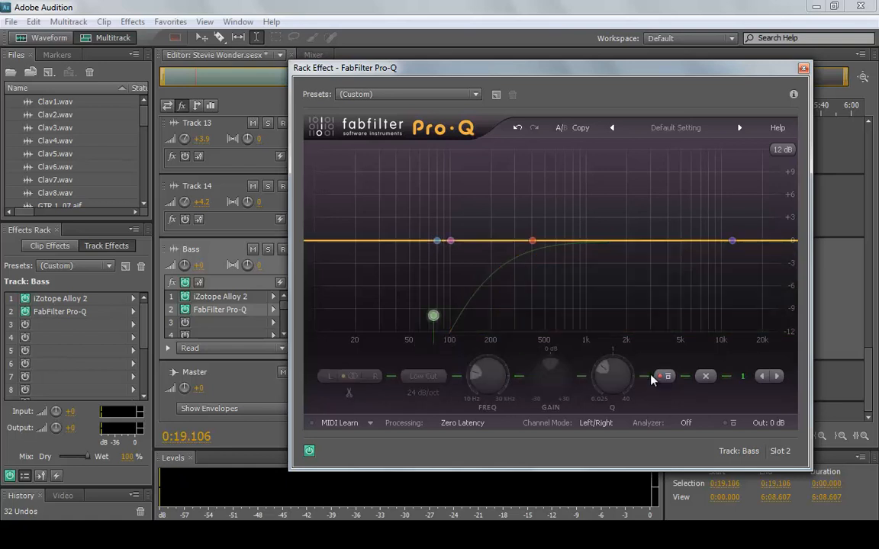
pyautogui.click(533, 242)
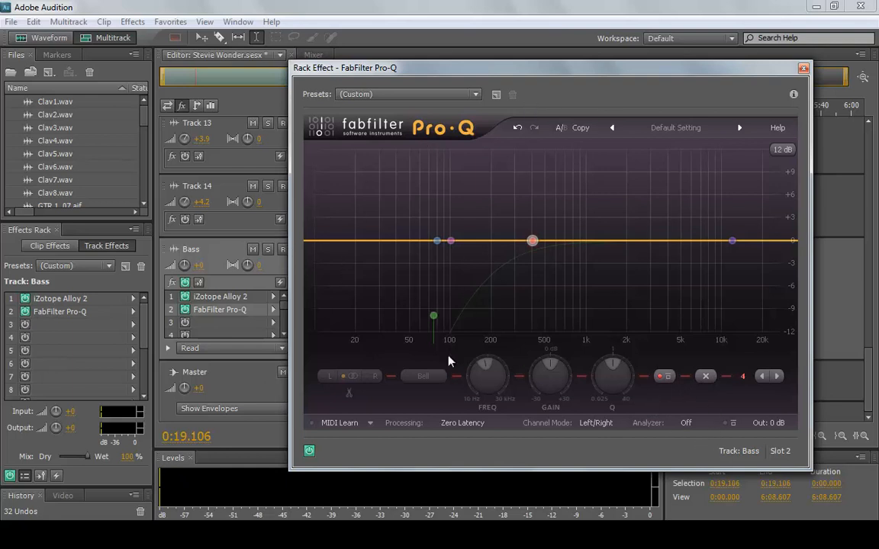
pyautogui.click(764, 377)
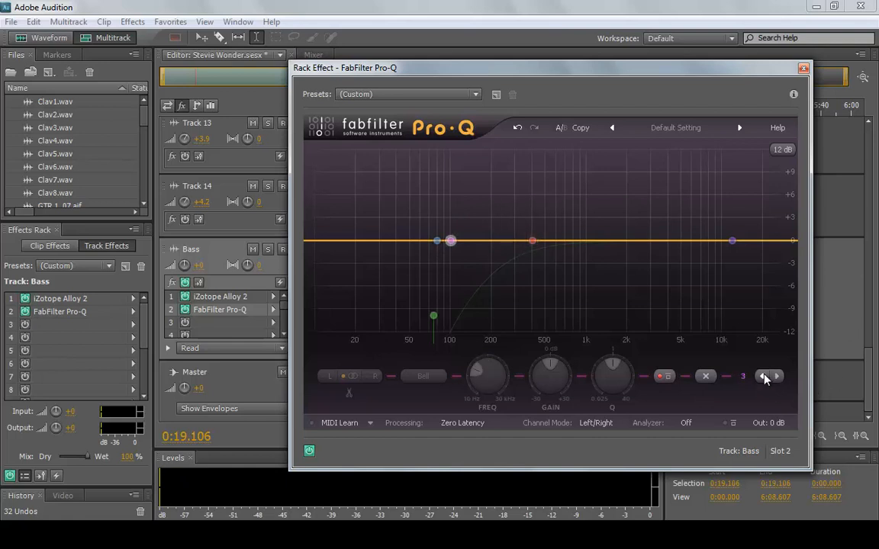
pyautogui.click(763, 377)
pyautogui.click(776, 377)
pyautogui.click(776, 376)
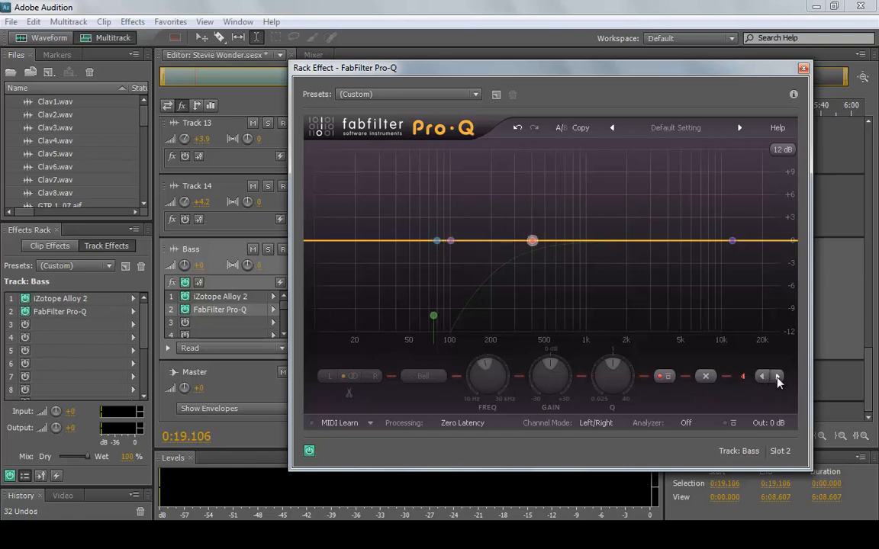
pyautogui.click(776, 376)
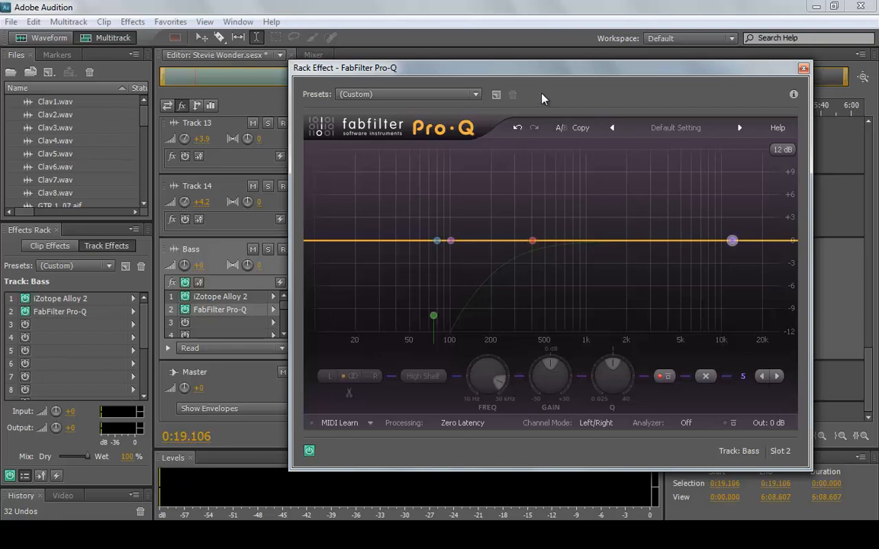
# - Save the EQ settings as an effect preset named "EQ mixing console" and close the effect window
pyautogui.click(496, 95)
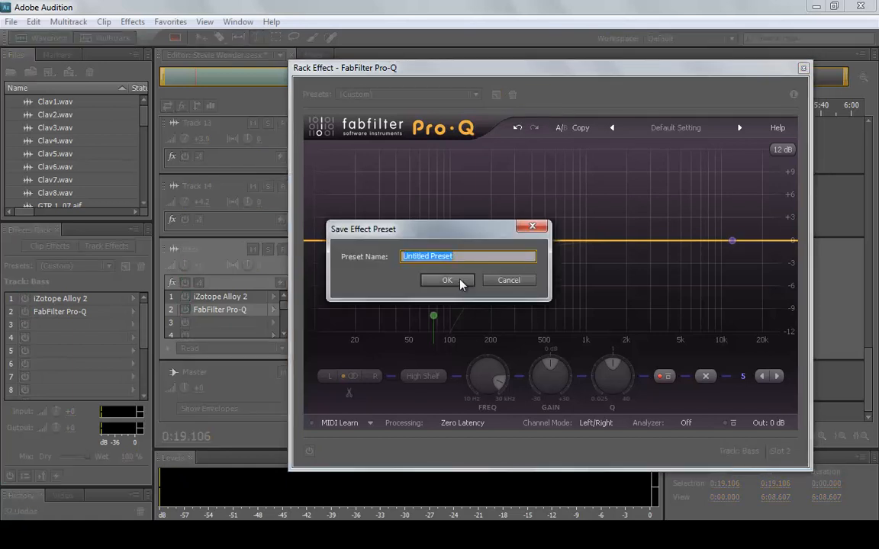
pyautogui.write('EQ mixing console')
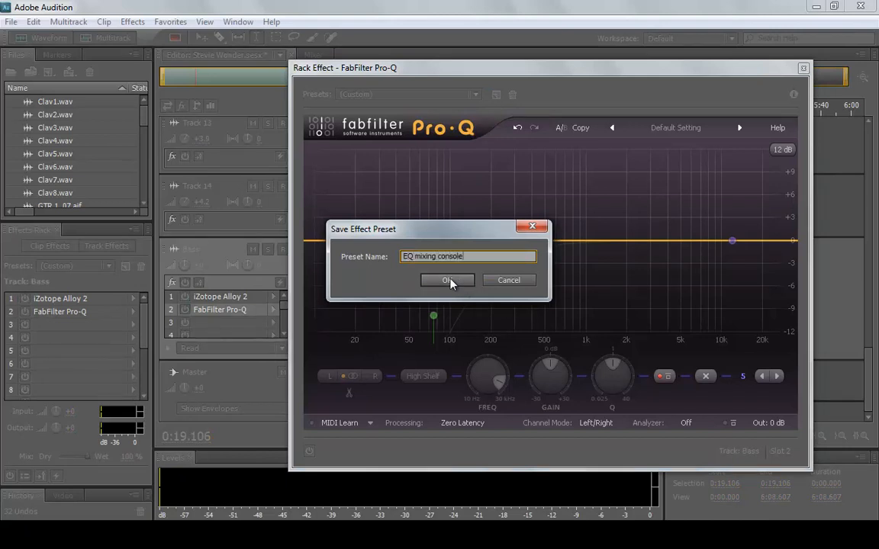
pyautogui.click(443, 282)
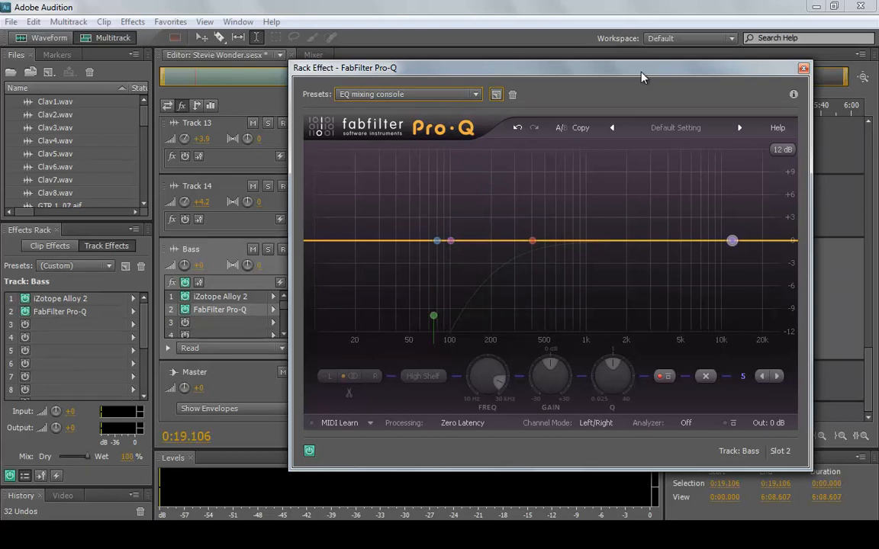
pyautogui.click(802, 70)
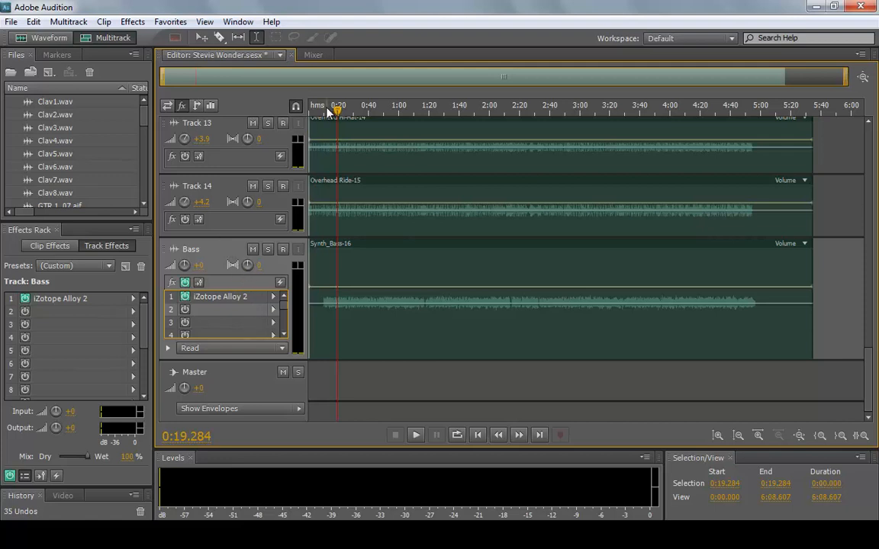
# - Play the multitrack session from about 0:12 to hear the bass without the EQ, and stop playback
pyautogui.click(326, 112)
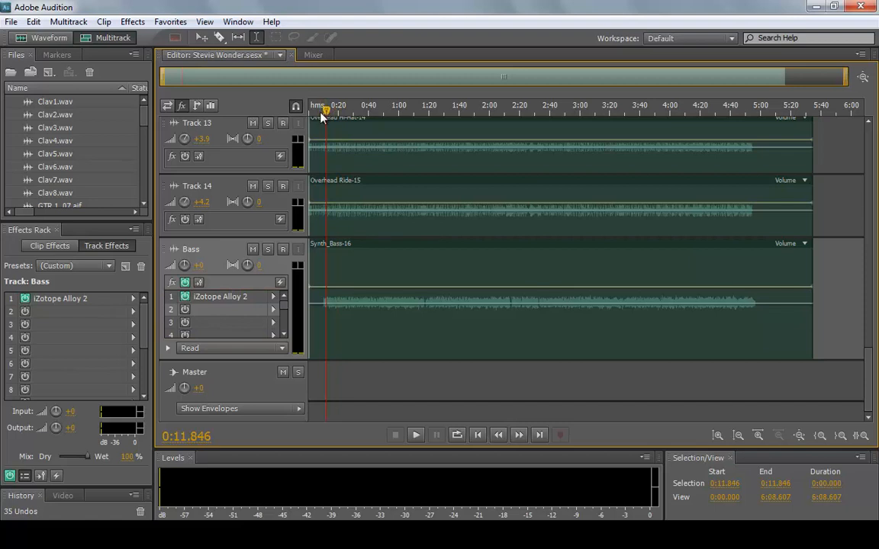
pyautogui.press('space')
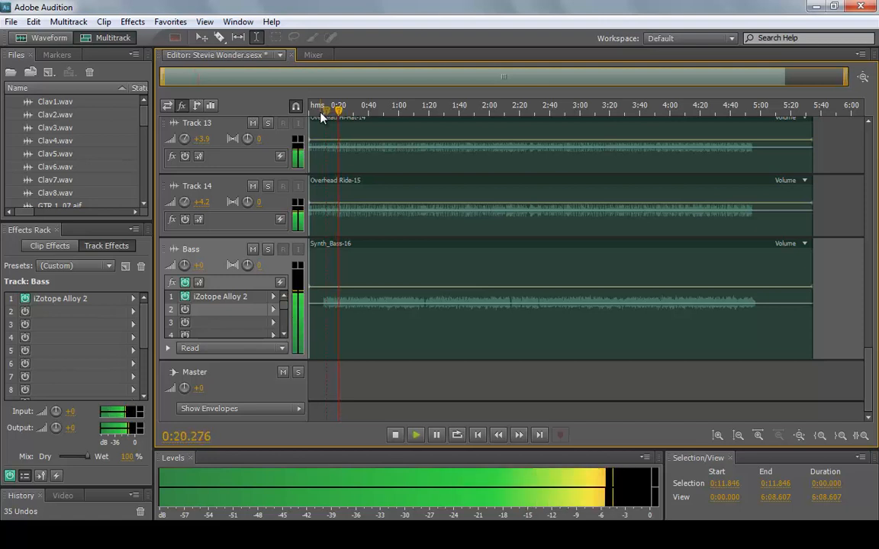
pyautogui.press('space')
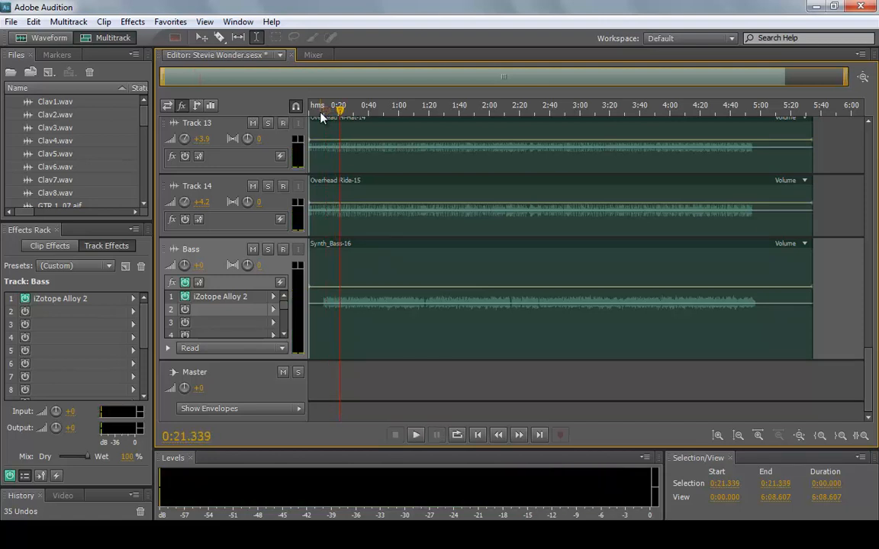
# - Insert the stereo FabFilter Pro-Q VST in the Bass track's second effect slot and load the "EQ mixing console" preset
pyautogui.click(273, 309)
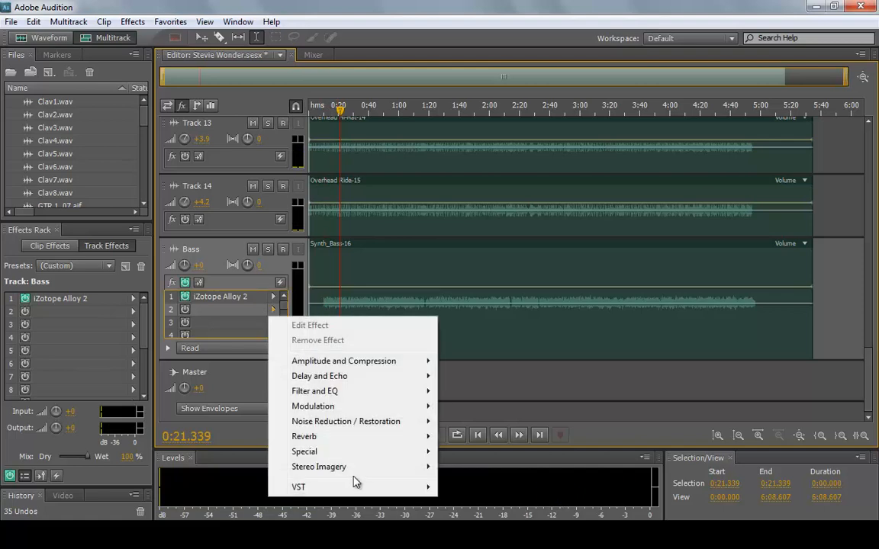
pyautogui.moveTo(412, 487)
pyautogui.moveTo(480, 502)
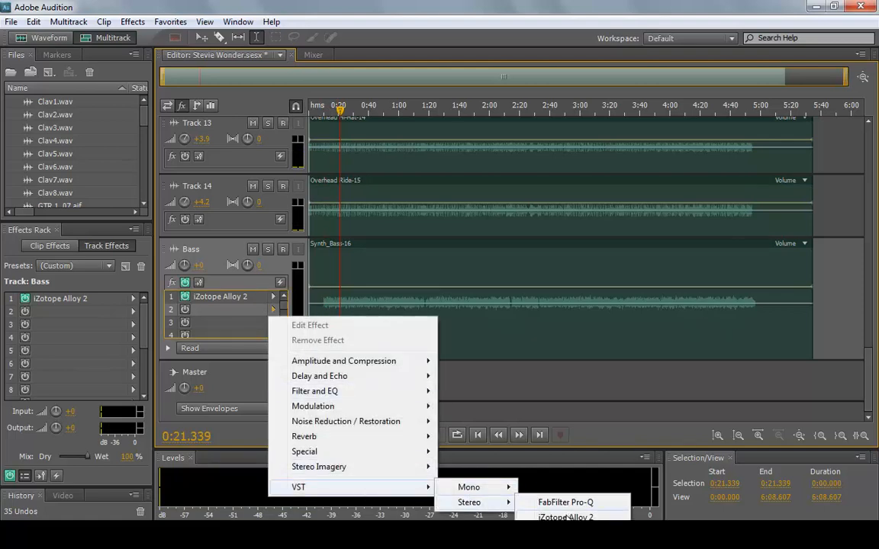
pyautogui.click(565, 502)
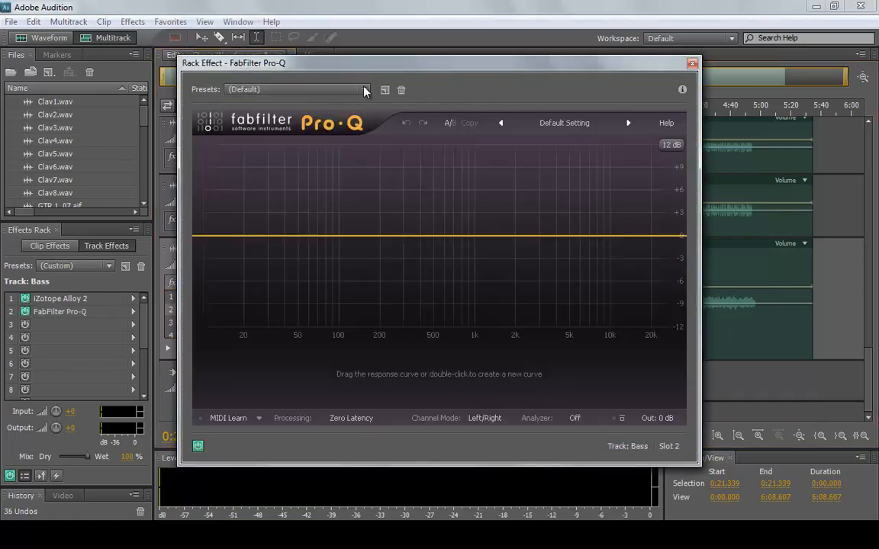
pyautogui.click(364, 90)
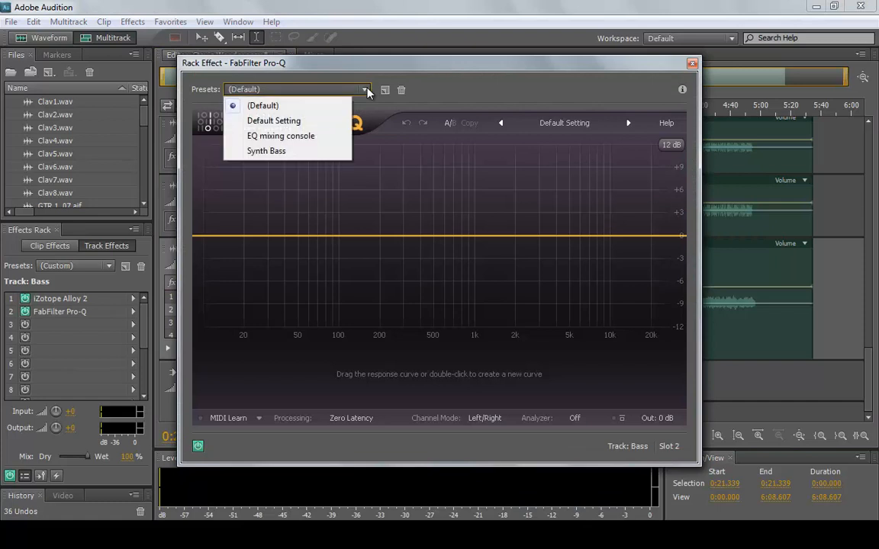
pyautogui.click(288, 139)
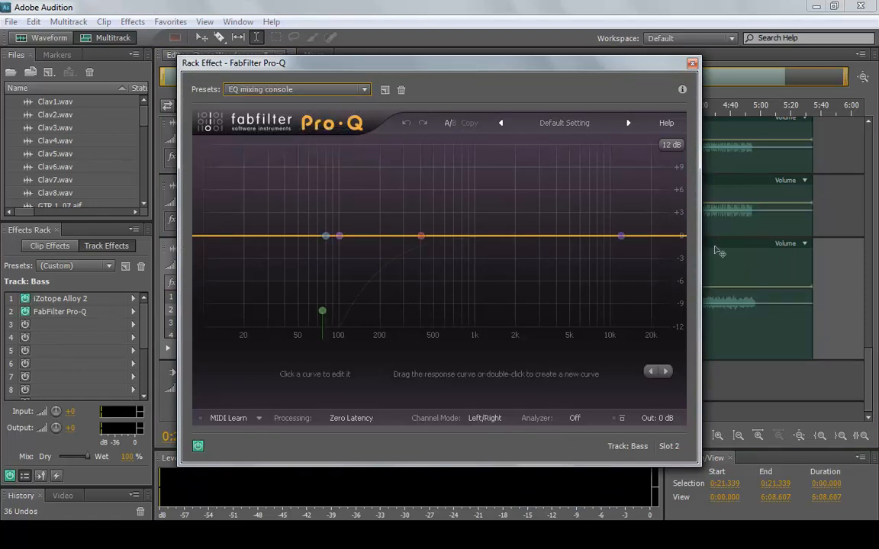
# - Set the gain of the bypassed 12 kHz High Shelf band to -12 dB
pyautogui.click(621, 237)
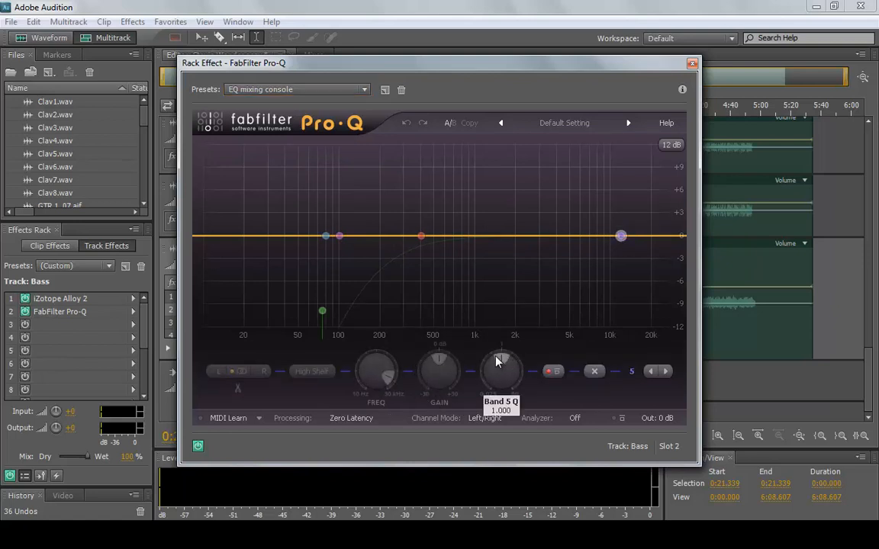
pyautogui.doubleClick(437, 364)
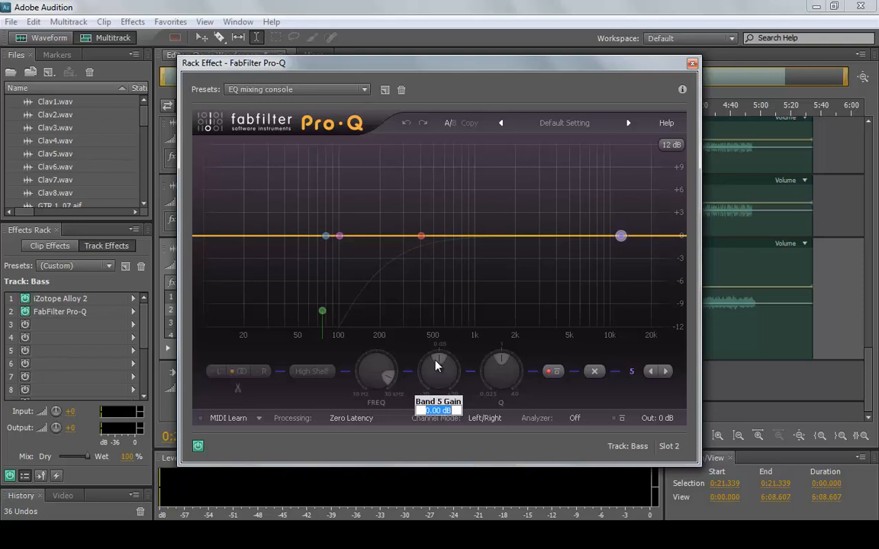
pyautogui.write('-12')
pyautogui.press('Return')
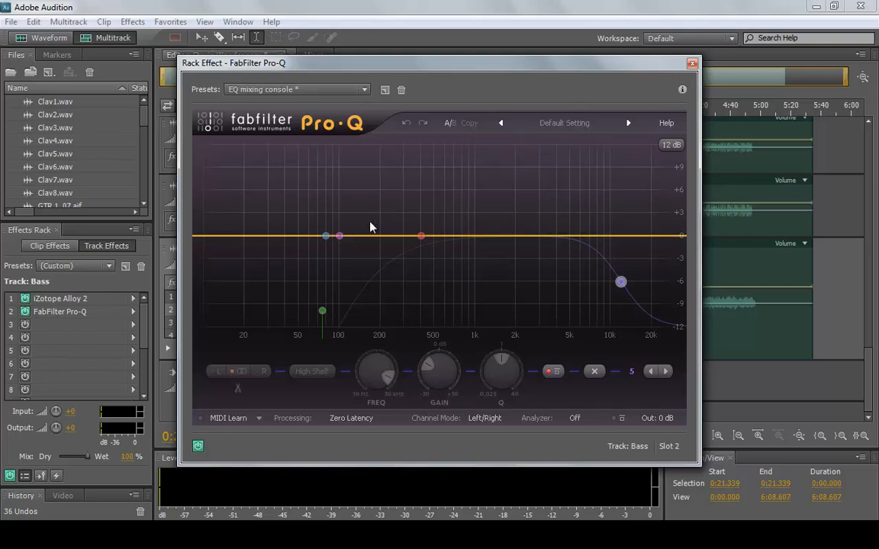
pyautogui.moveTo(341, 244)
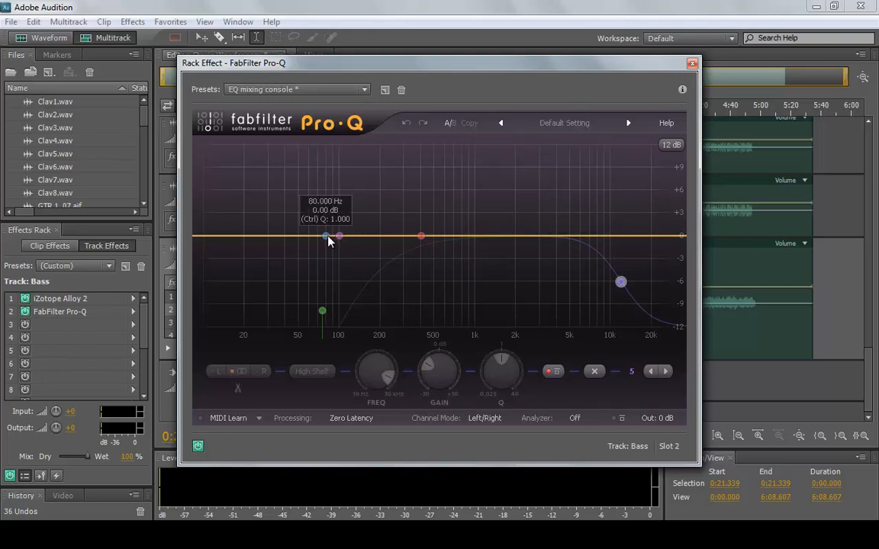
# - Enable the bypassed 12 kHz High Shelf band
pyautogui.click(325, 236)
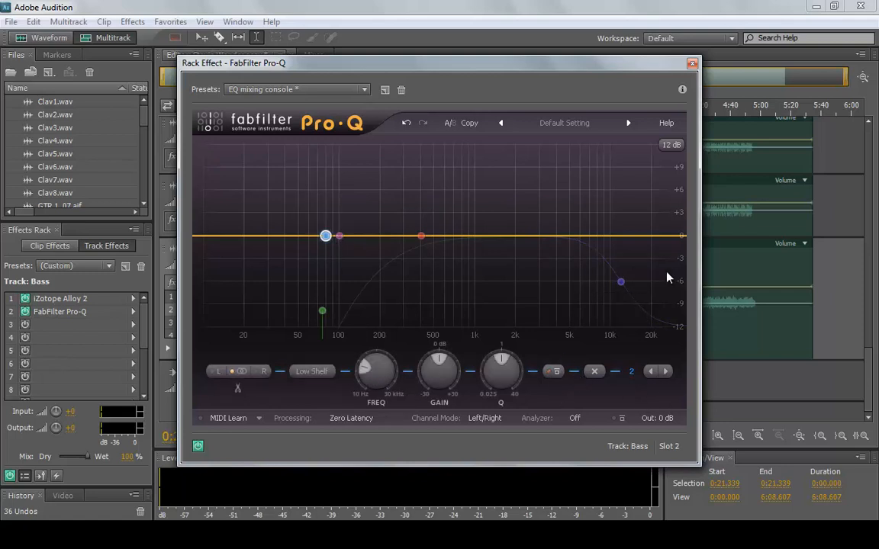
pyautogui.click(620, 282)
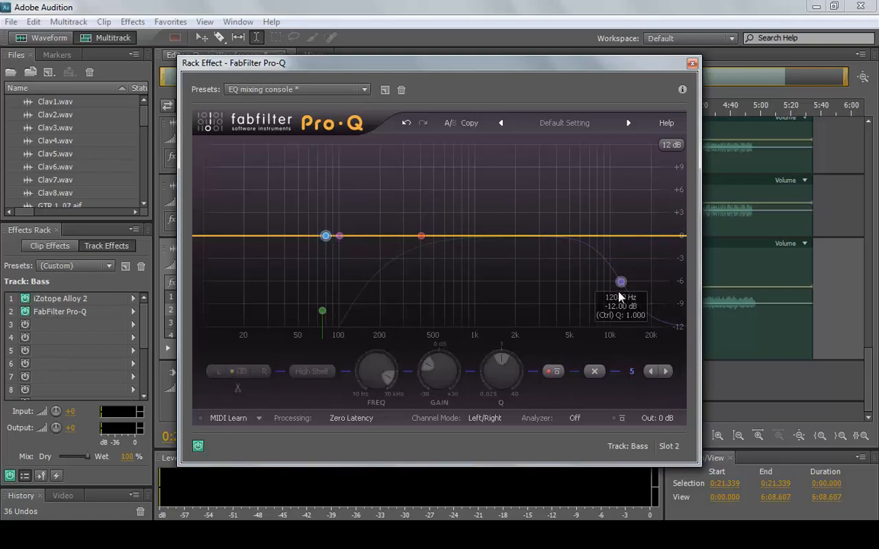
pyautogui.click(548, 373)
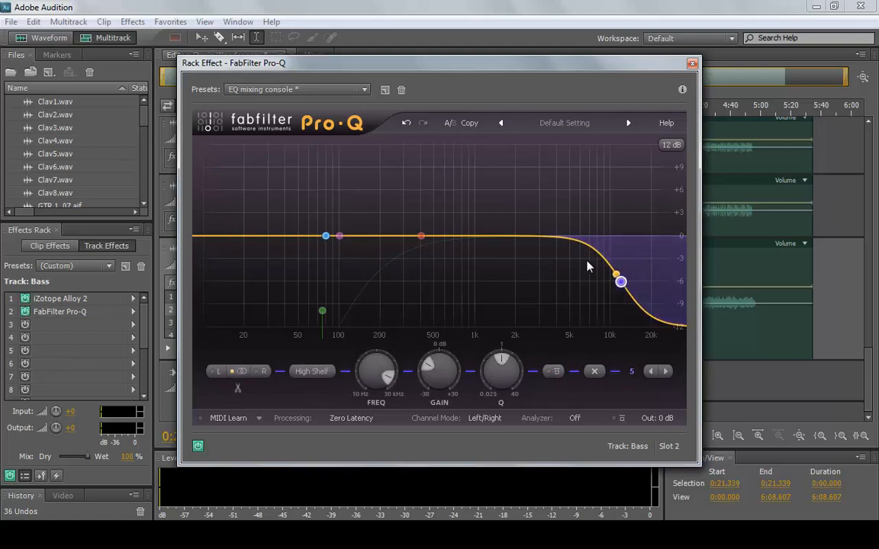
# - Set the gain of the 80 Hz Low Shelf band to +4 dB
pyautogui.click(326, 236)
pyautogui.doubleClick(438, 361)
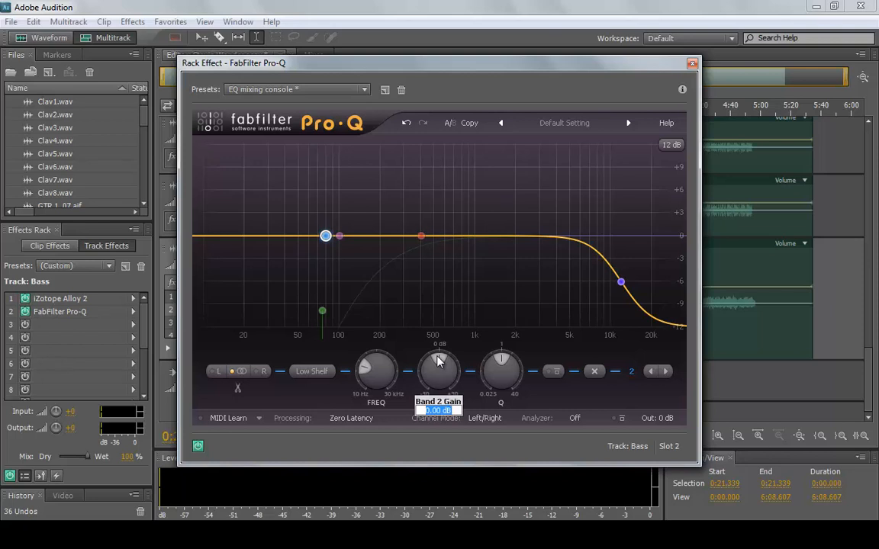
pyautogui.write('4.')
pyautogui.press('BackSpace')
pyautogui.press('Return')
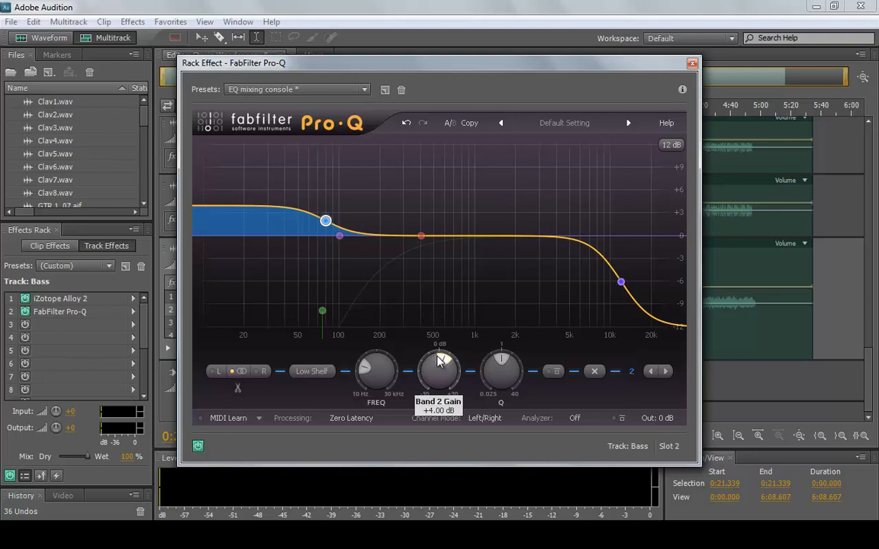
# - Set the gain of the 100 Hz Bell band to +2 dB
pyautogui.click(340, 238)
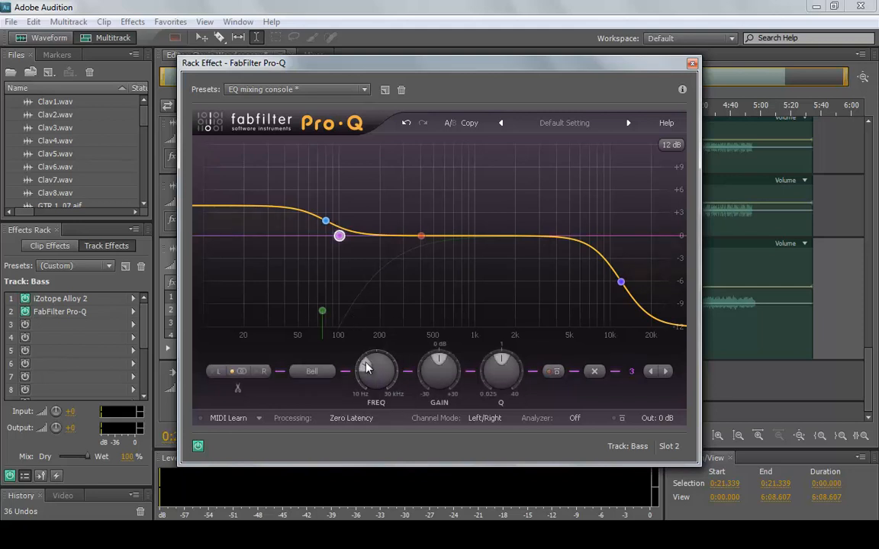
pyautogui.moveTo(367, 367)
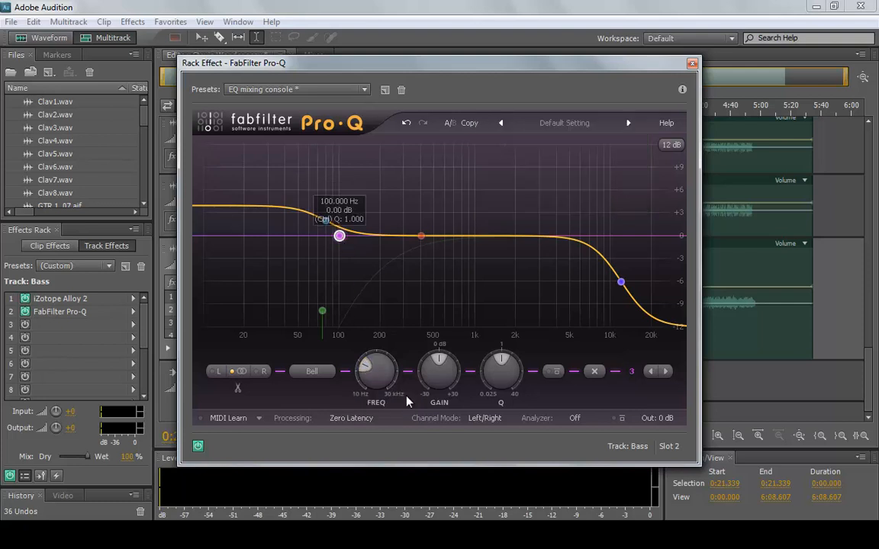
pyautogui.moveTo(502, 364)
pyautogui.doubleClick(440, 362)
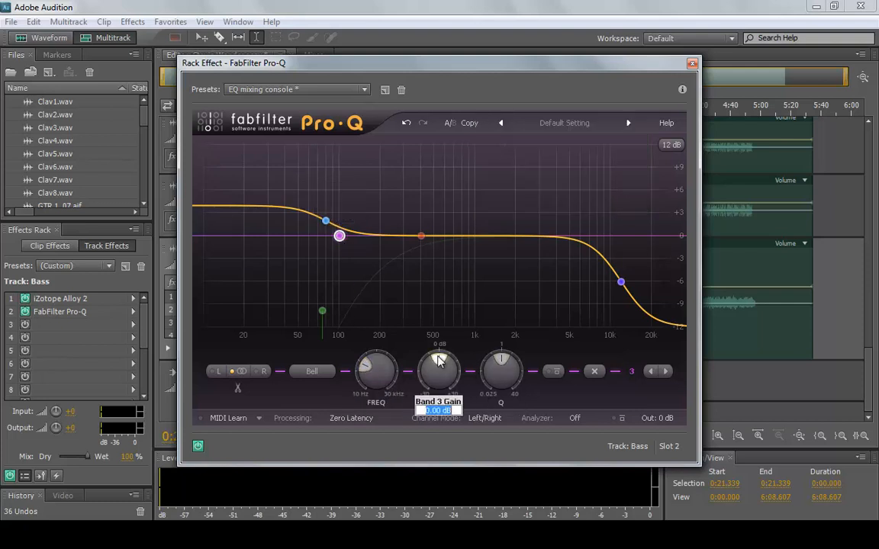
pyautogui.write('2')
pyautogui.press('Return')
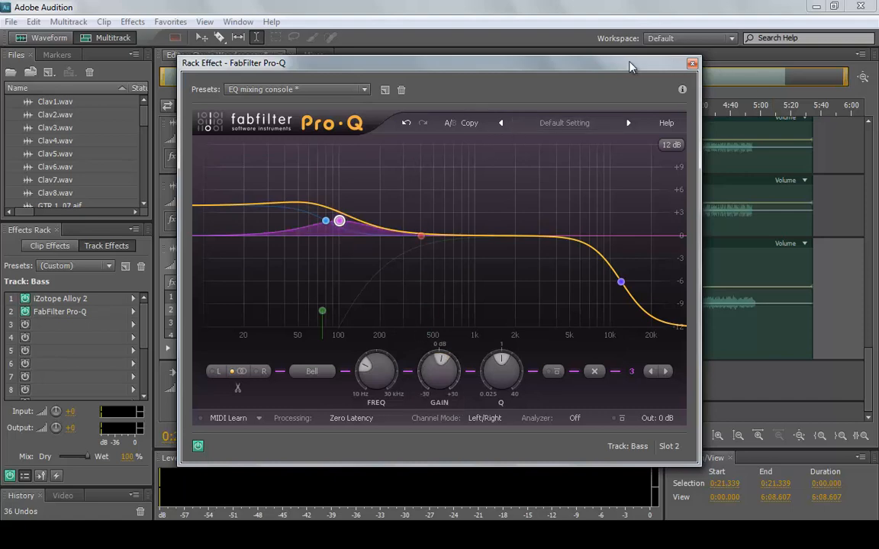
# - Play the session with the EQ window moved off the transport controls, bypass and re-enable Pro-Q to compare the bass, and stop playback
pyautogui.moveTo(416, 65); pyautogui.dragTo(596, 62)
pyautogui.moveTo(605, 21); pyautogui.dragTo(603, 12)
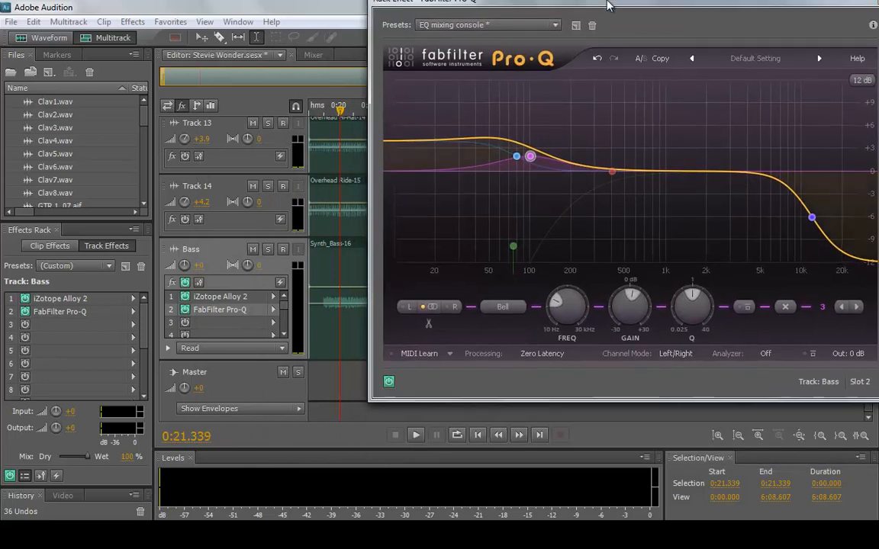
pyautogui.click(416, 434)
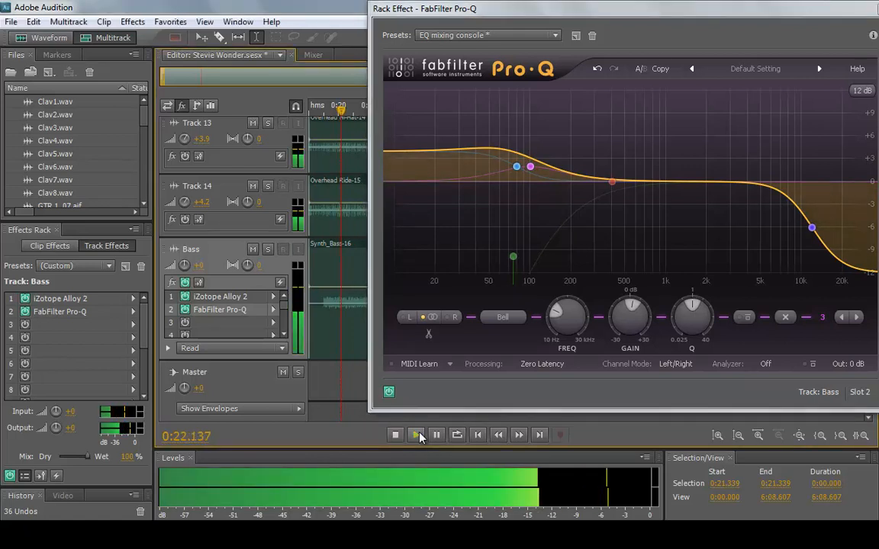
pyautogui.click(389, 393)
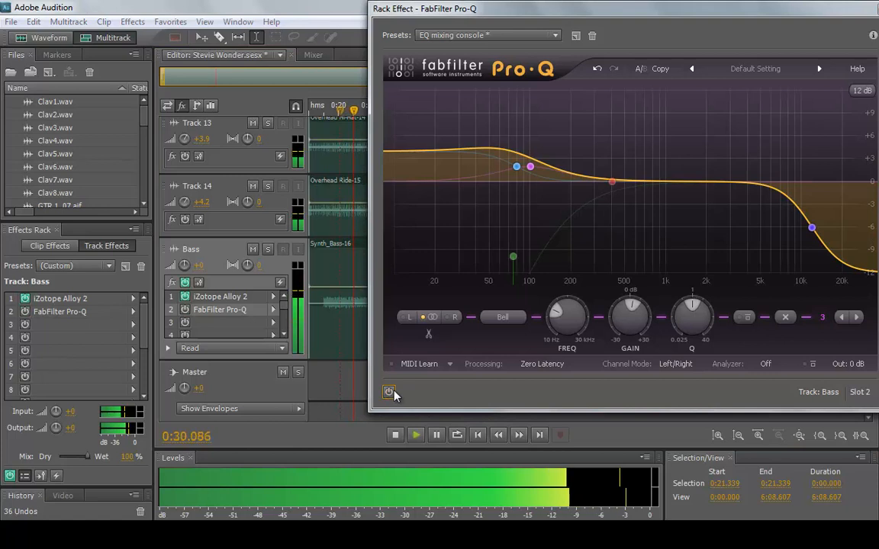
pyautogui.click(389, 393)
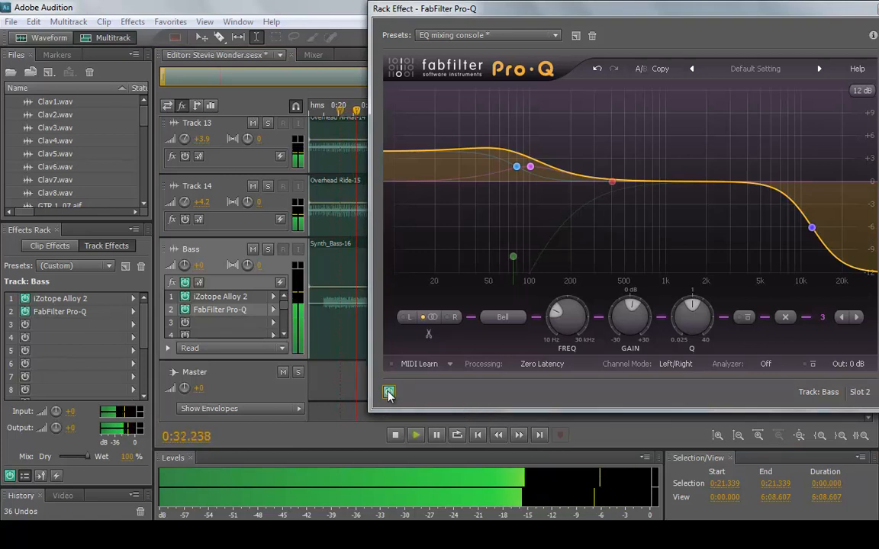
pyautogui.click(394, 438)
# - Move the FabFilter Pro-Q effect window back over the editor and close it
pyautogui.moveTo(604, 12); pyautogui.dragTo(400, 52)
pyautogui.moveTo(557, 58); pyautogui.dragTo(599, 60)
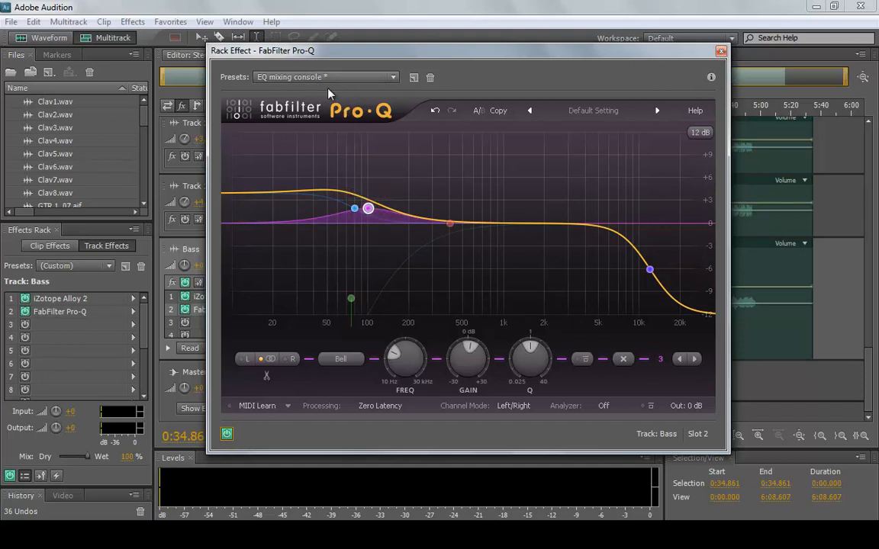
pyautogui.click(719, 52)
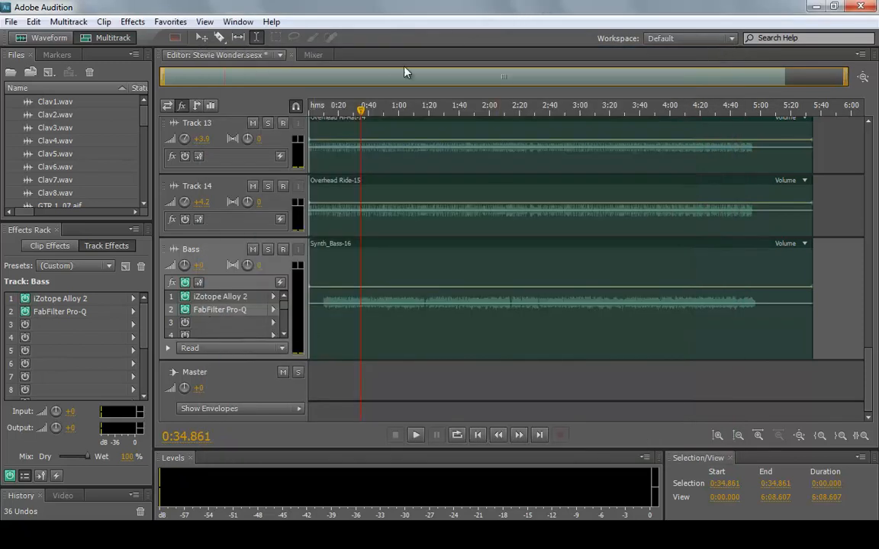